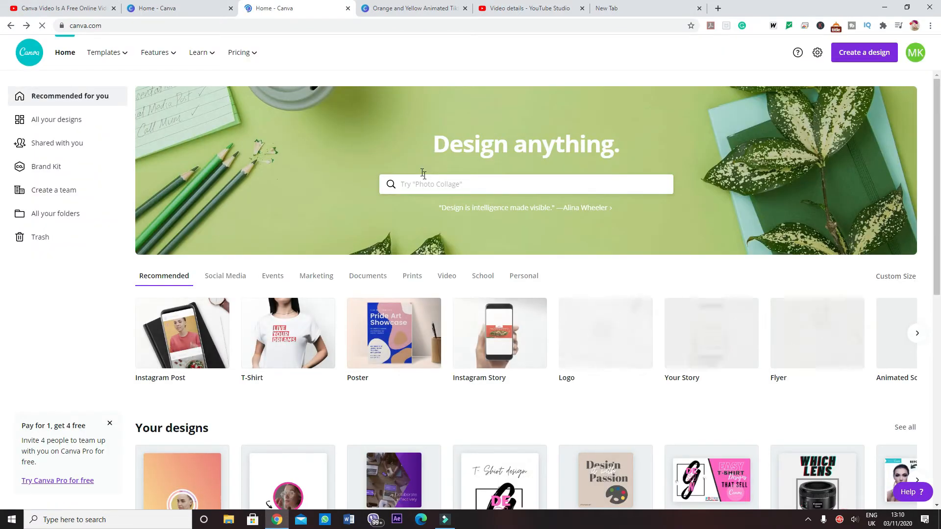
Step: Search the available design types for "facebook", "instagram" and "youtube" and look through the suggested formats
{"action": "left_click", "coordinate": [430, 185]}
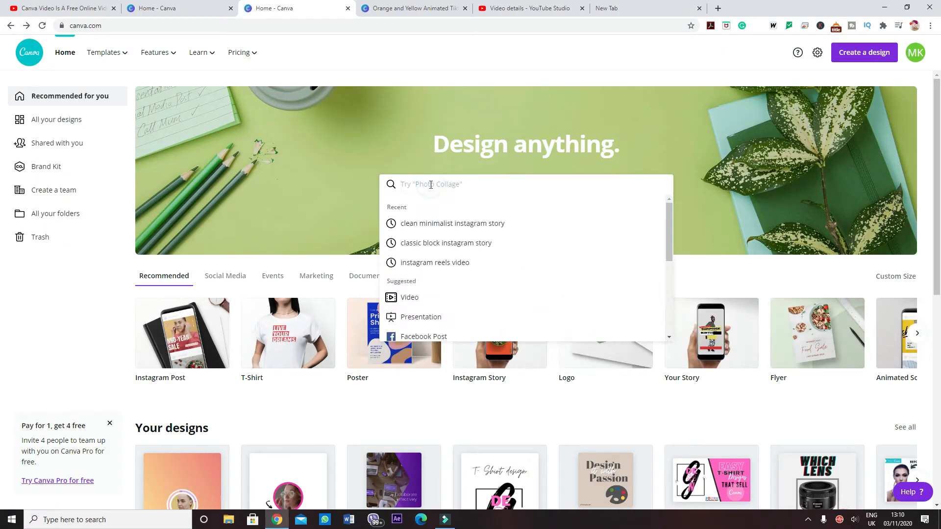
{"action": "type", "text": "facebook"}
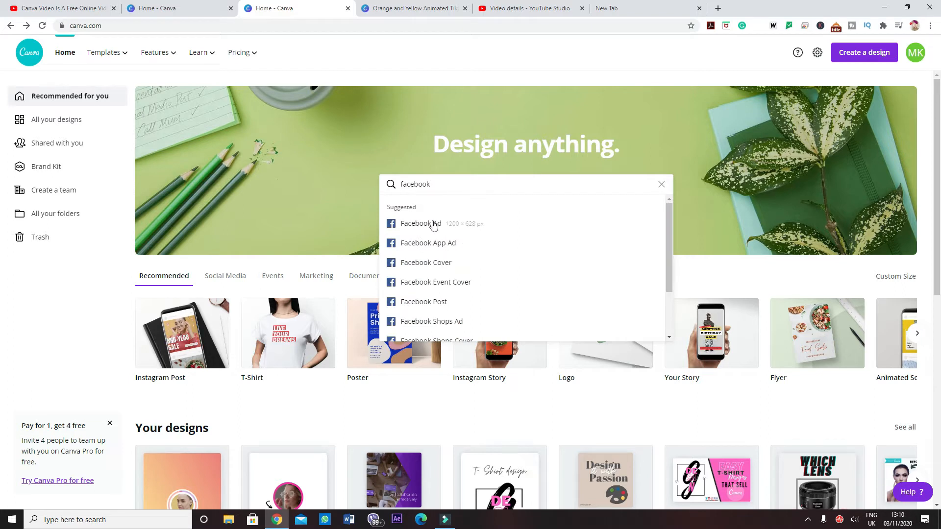
{"action": "scroll", "coordinate": [446, 275], "scroll_direction": "down", "scroll_amount": 3}
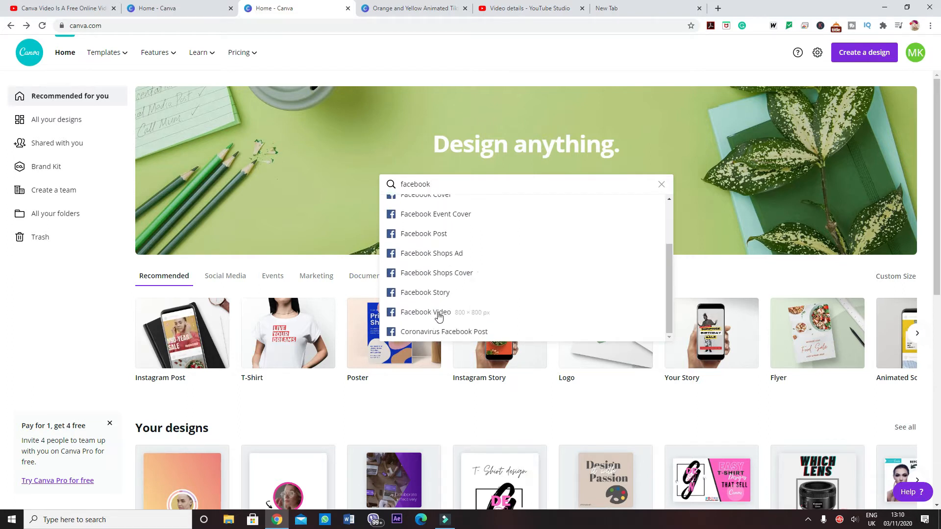
{"action": "double_click", "coordinate": [437, 185]}
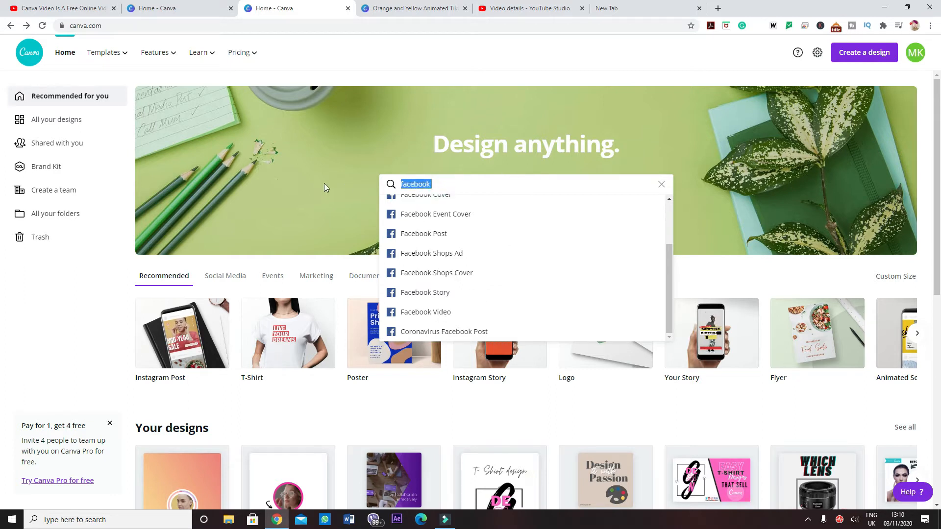
{"action": "type", "text": "instag"}
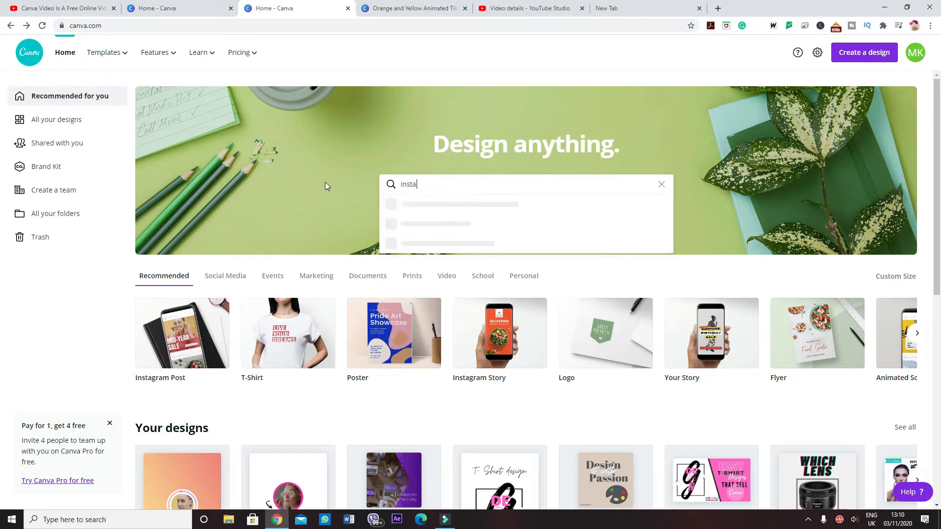
{"action": "type", "text": "ram"}
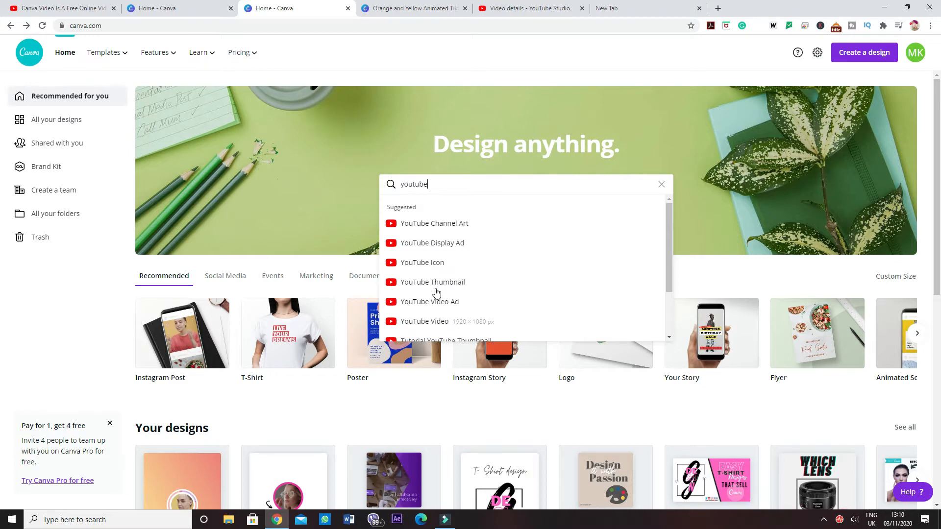
Step: Search the design types for "ad" and look through the suggested advertising formats
{"action": "double_click", "coordinate": [429, 185]}
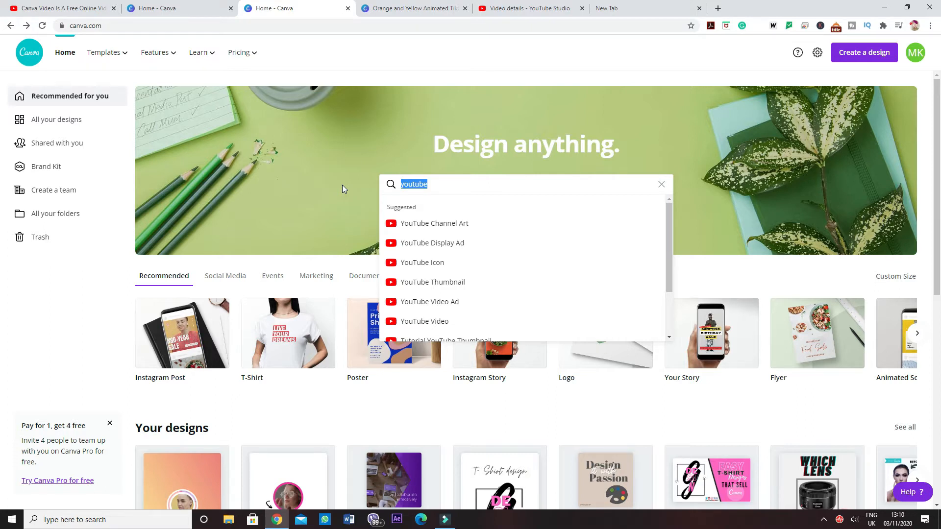
{"action": "key", "text": "BackSpace"}
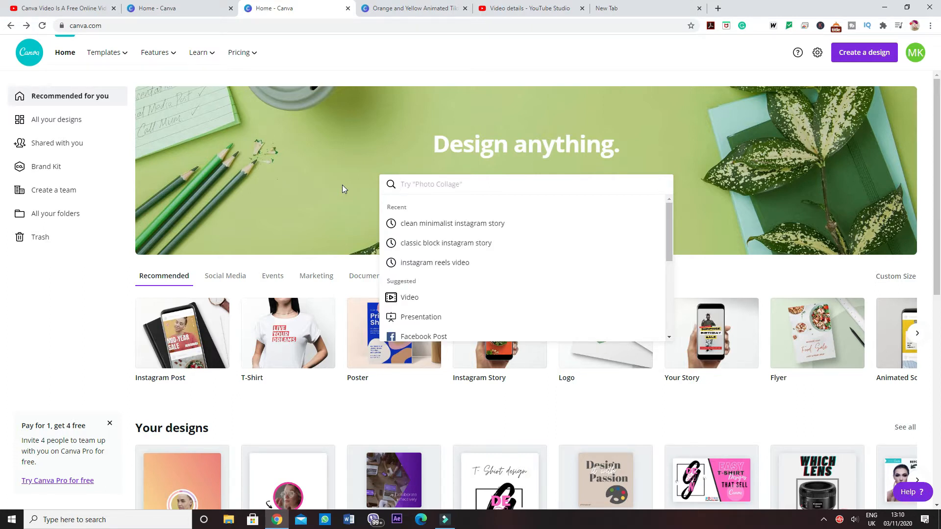
{"action": "type", "text": "ad"}
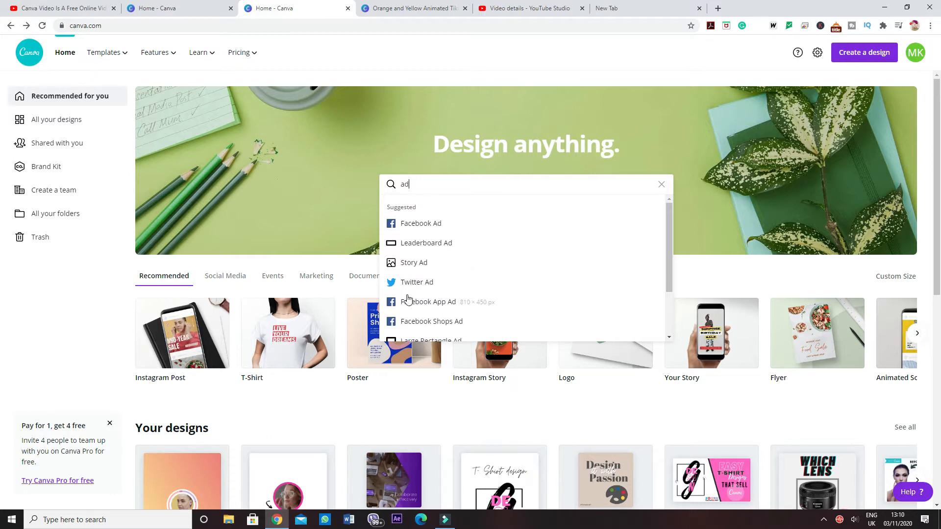
{"action": "scroll", "coordinate": [461, 300], "scroll_direction": "down", "scroll_amount": 2}
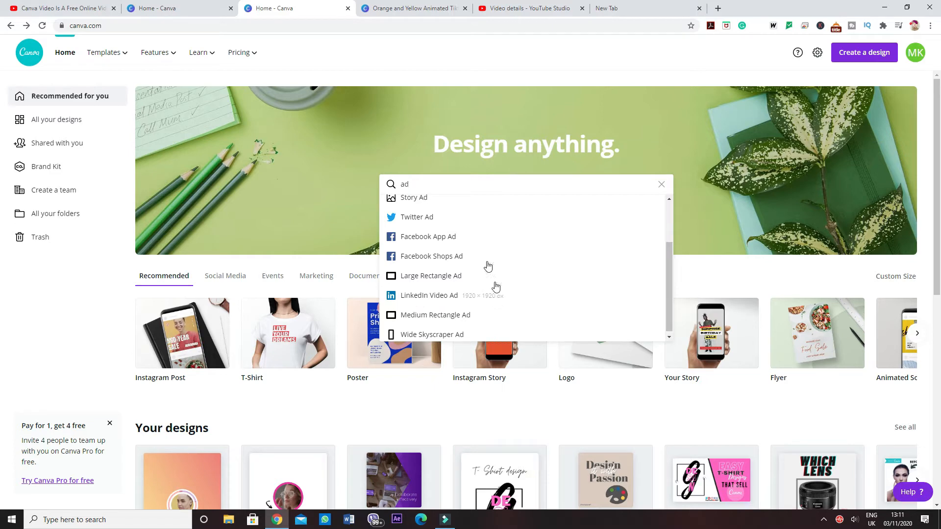
Step: Search for "instag", choose the Instagram Reels Video format and create a blank design from it
{"action": "left_click_drag", "start_coordinate": [413, 183], "coordinate": [360, 186]}
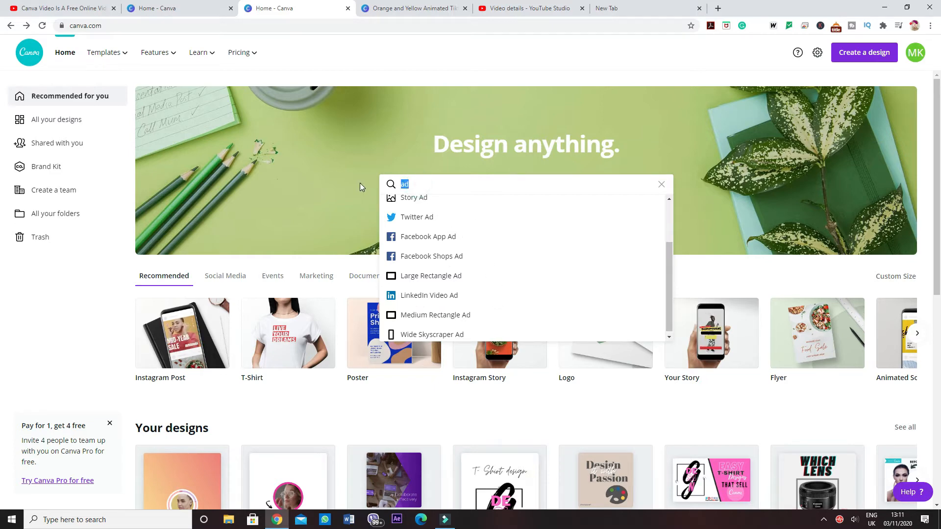
{"action": "key", "text": "BackSpace"}
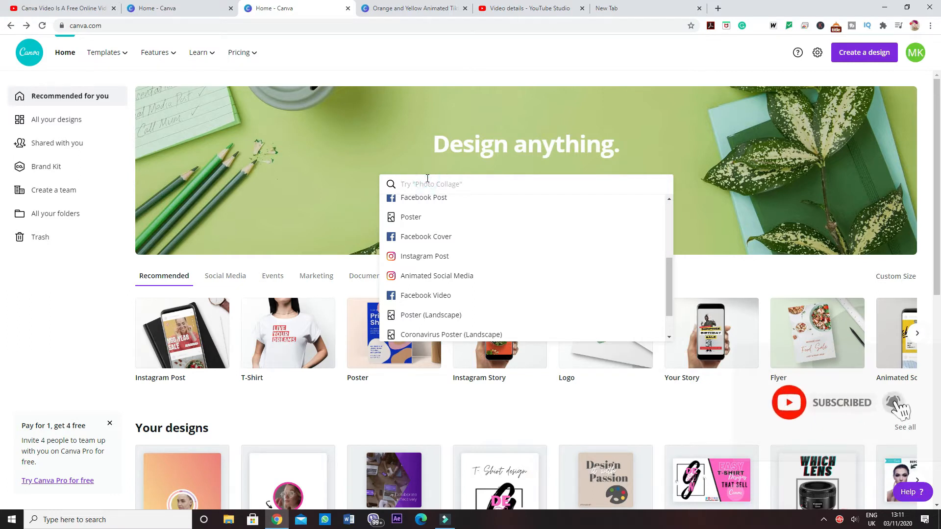
{"action": "type", "text": "instag"}
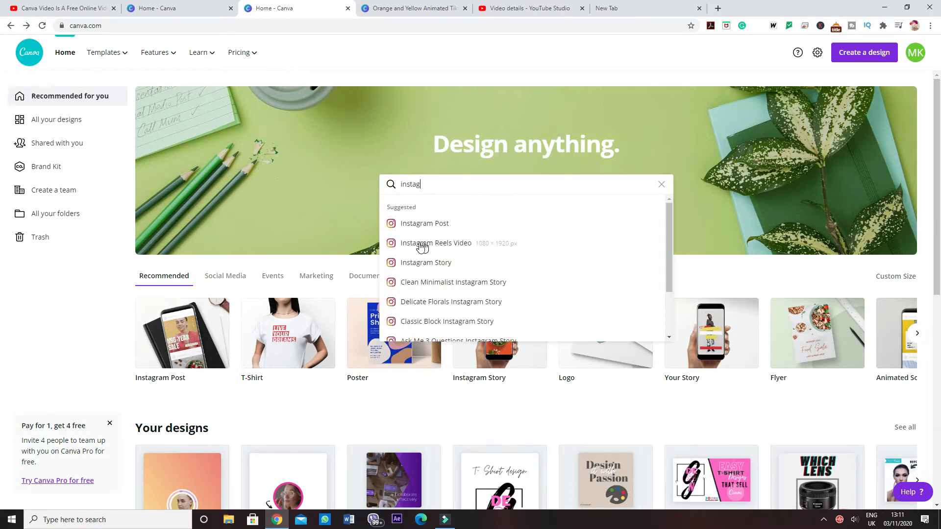
{"action": "left_click", "coordinate": [472, 243]}
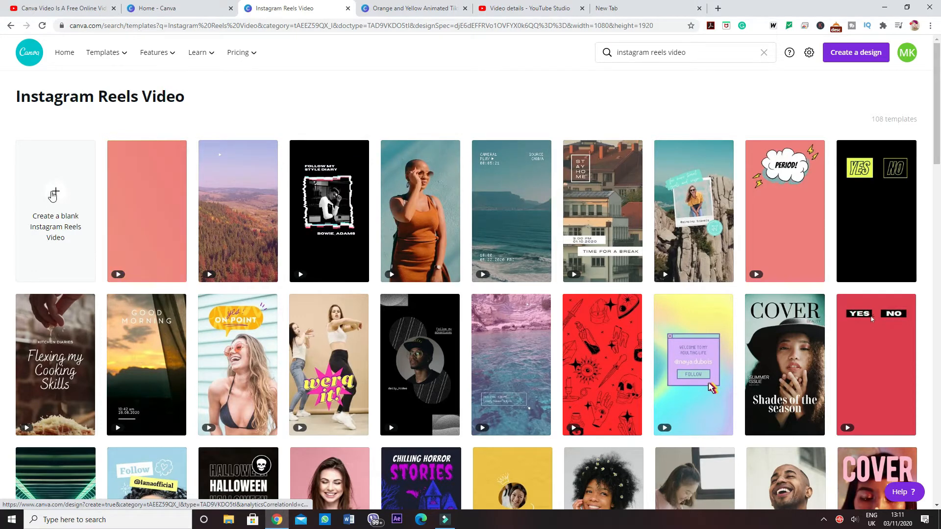
{"action": "left_click", "coordinate": [53, 196]}
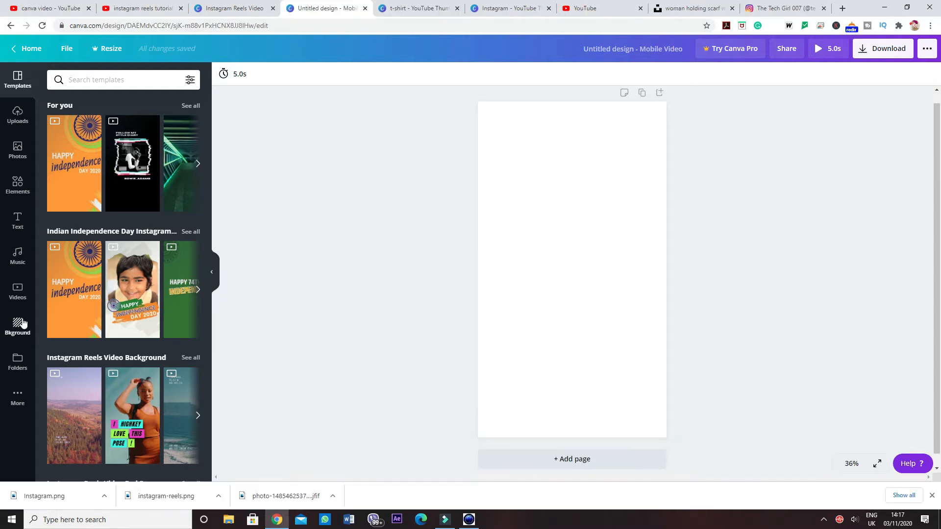
Step: Try the grey-to-white background and plain white, and settle on the blue gradient as the page background
{"action": "left_click", "coordinate": [19, 324]}
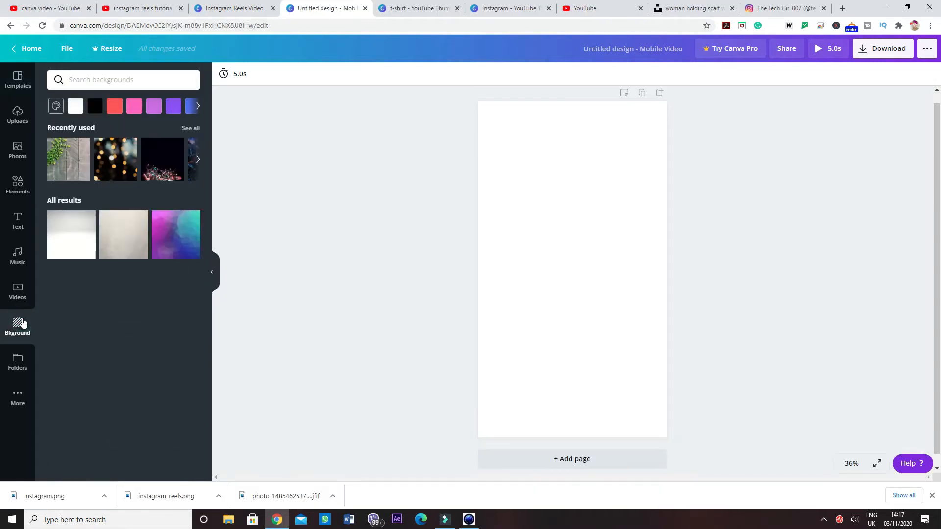
{"action": "left_click", "coordinate": [72, 243]}
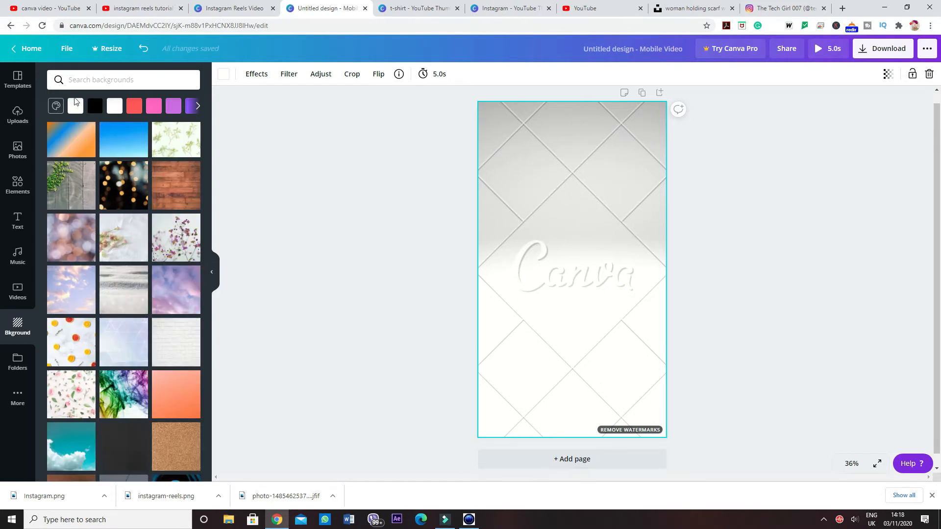
{"action": "left_click", "coordinate": [73, 107]}
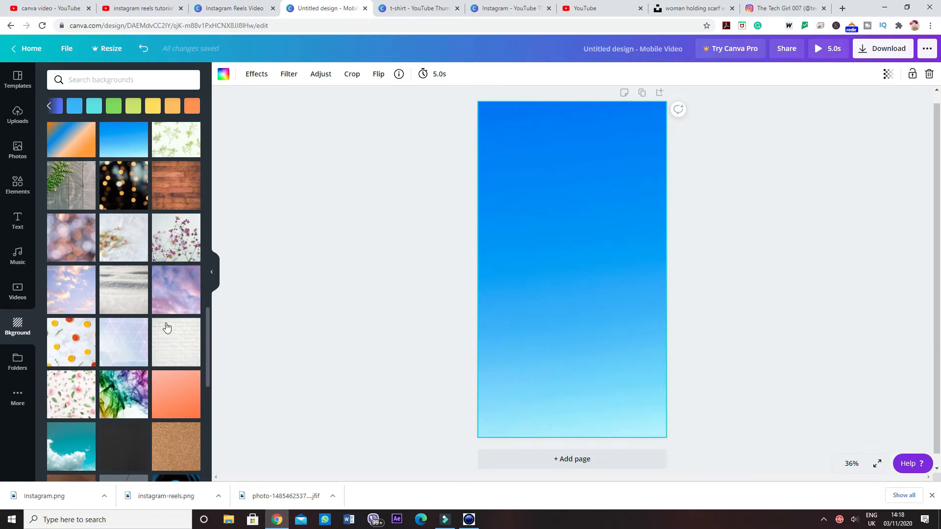
Step: Insert the 14-second green grapevine clip from the Food videos onto the page and preview its playback
{"action": "left_click", "coordinate": [18, 290]}
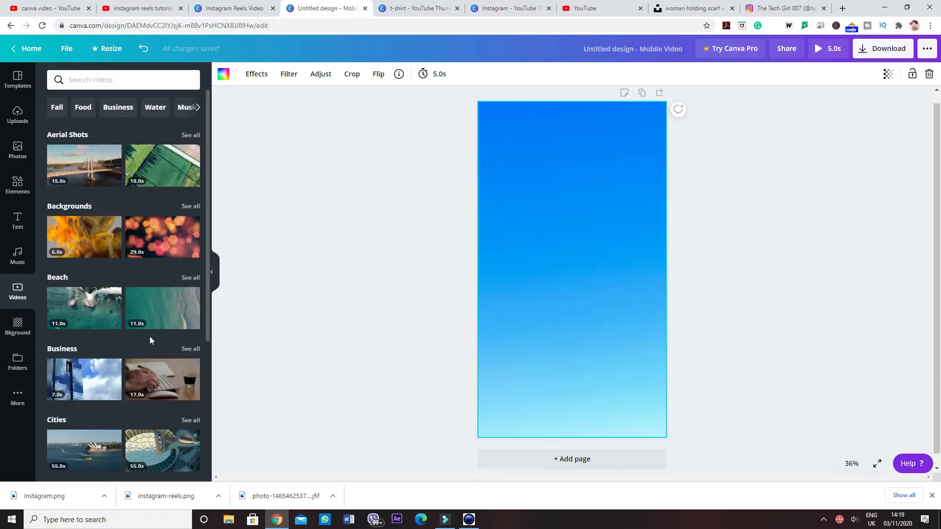
{"action": "scroll", "coordinate": [150, 340], "scroll_direction": "down", "scroll_amount": 6}
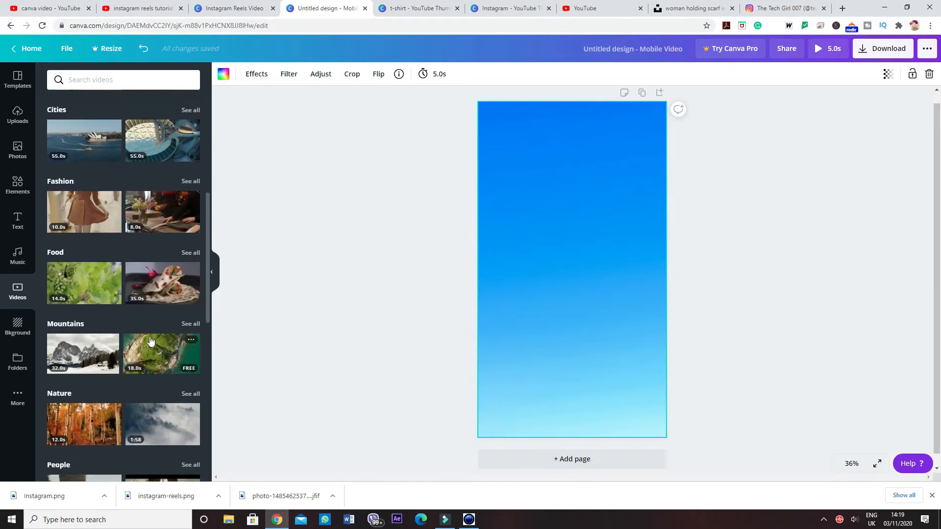
{"action": "left_click", "coordinate": [78, 283]}
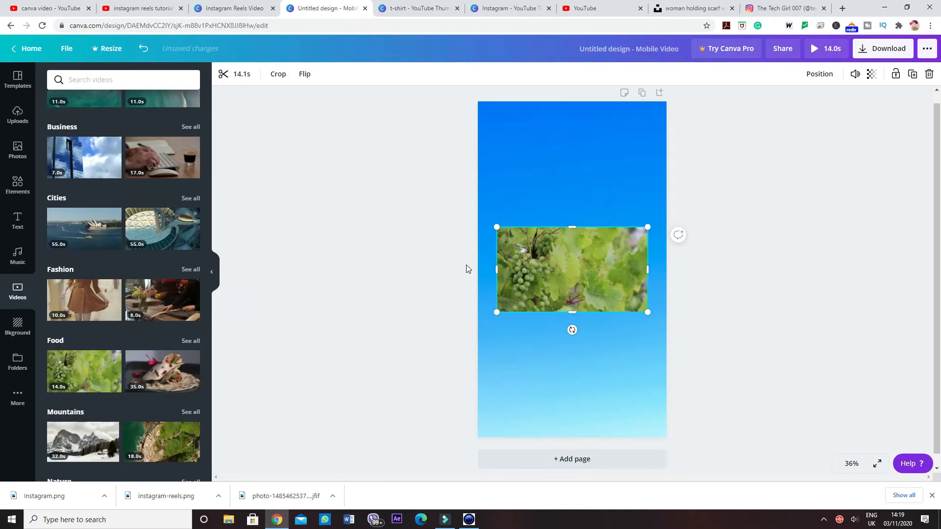
{"action": "left_click", "coordinate": [560, 188]}
{"action": "left_click", "coordinate": [554, 270]}
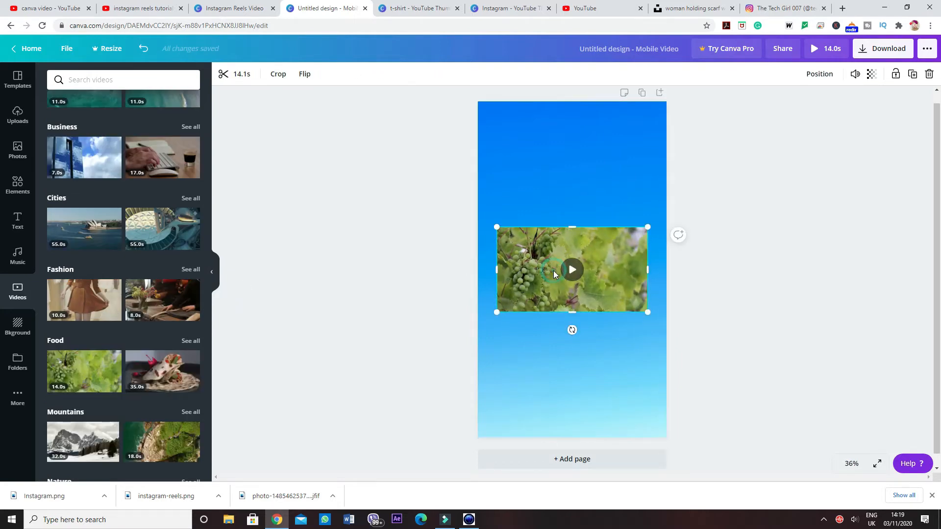
{"action": "left_click", "coordinate": [572, 271]}
{"action": "left_click", "coordinate": [573, 270]}
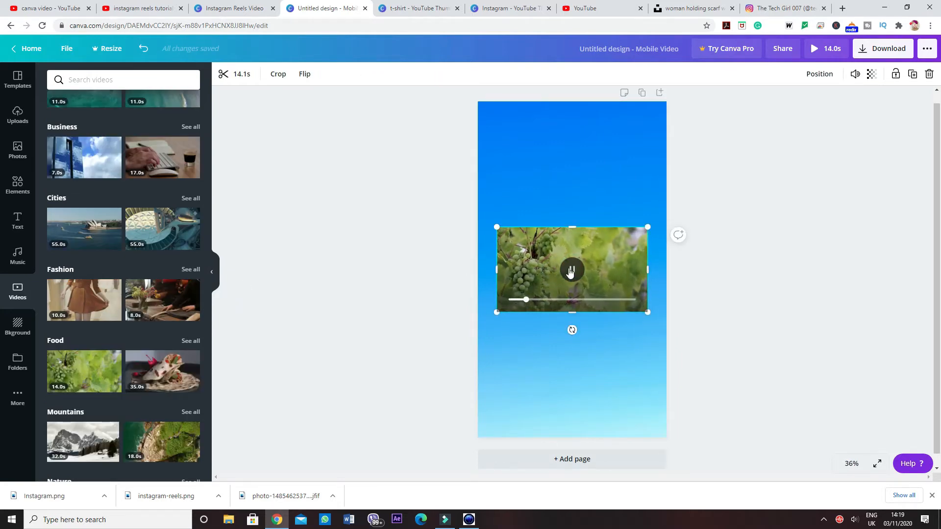
Step: Trim both ends of the grapevine clip to a length of 5.8 seconds and play the trimmed result
{"action": "left_click", "coordinate": [233, 76]}
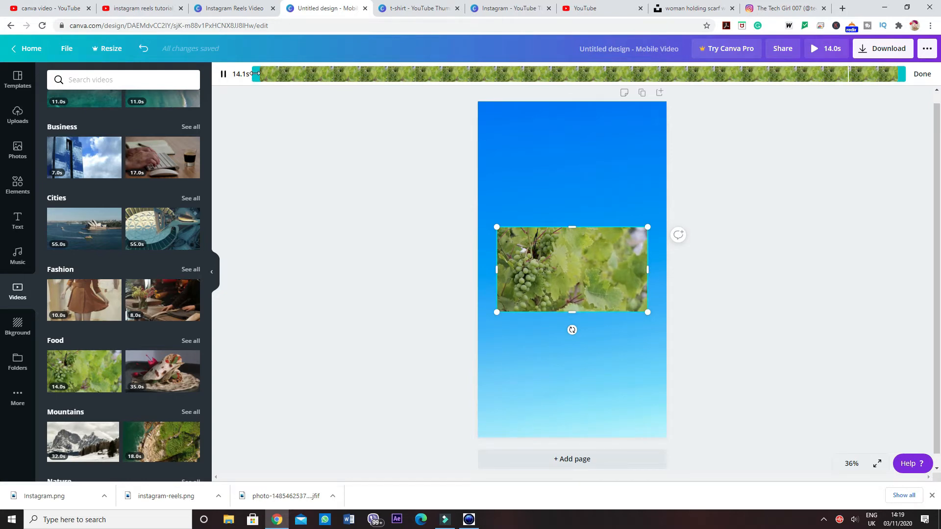
{"action": "left_click_drag", "start_coordinate": [256, 73], "coordinate": [364, 73]}
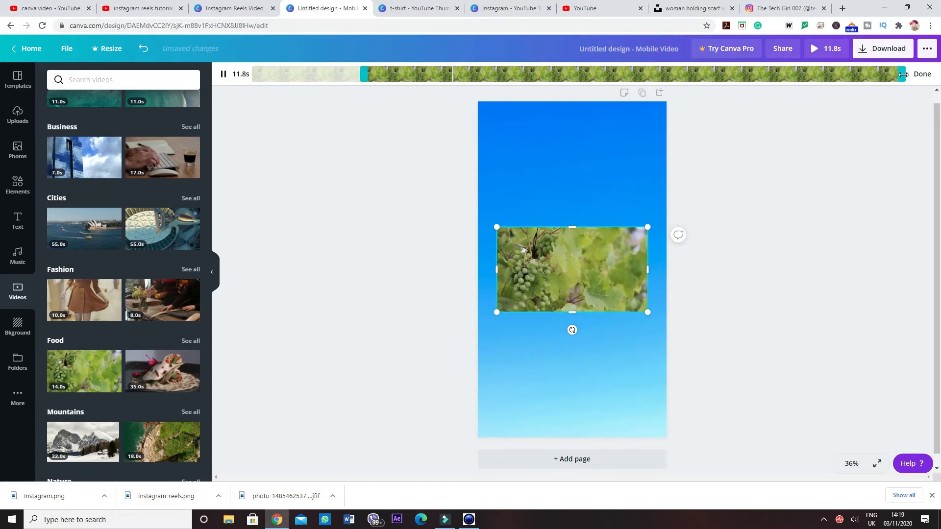
{"action": "left_click_drag", "start_coordinate": [902, 73], "coordinate": [622, 74]}
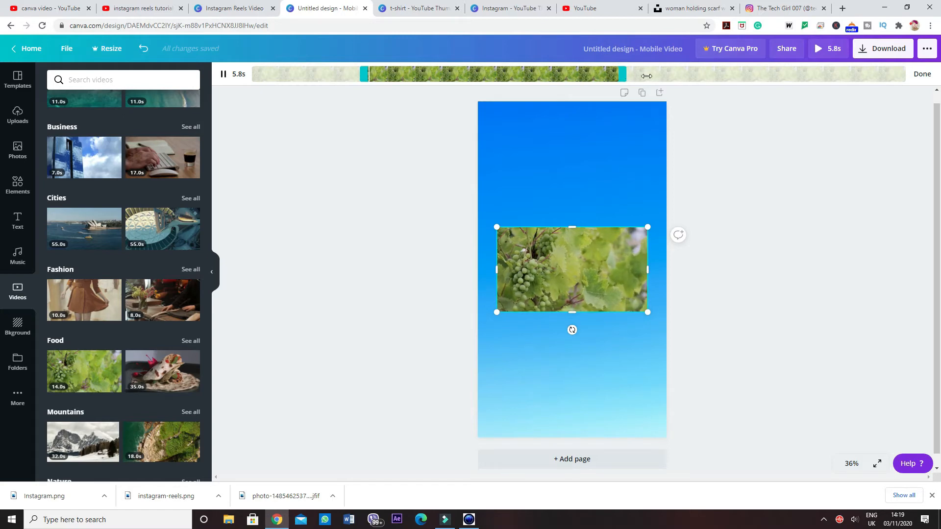
{"action": "left_click", "coordinate": [929, 79]}
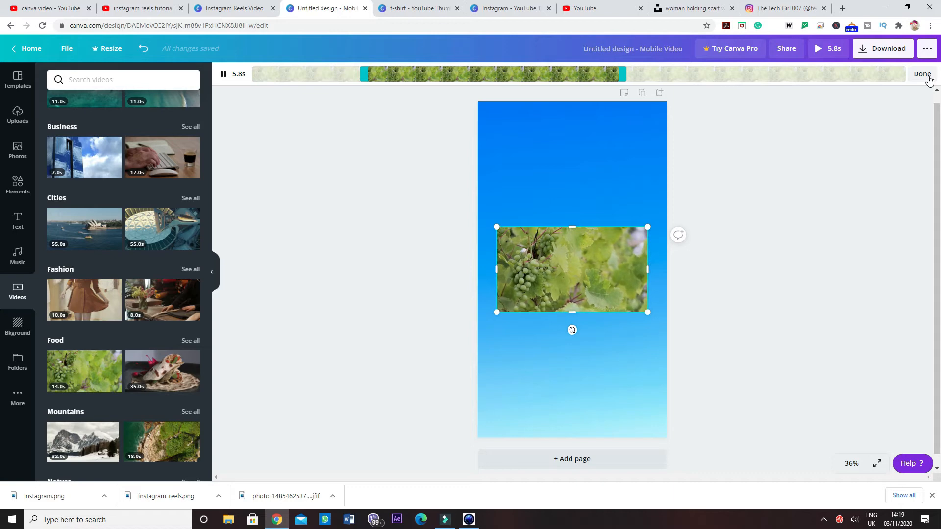
{"action": "left_click", "coordinate": [923, 74]}
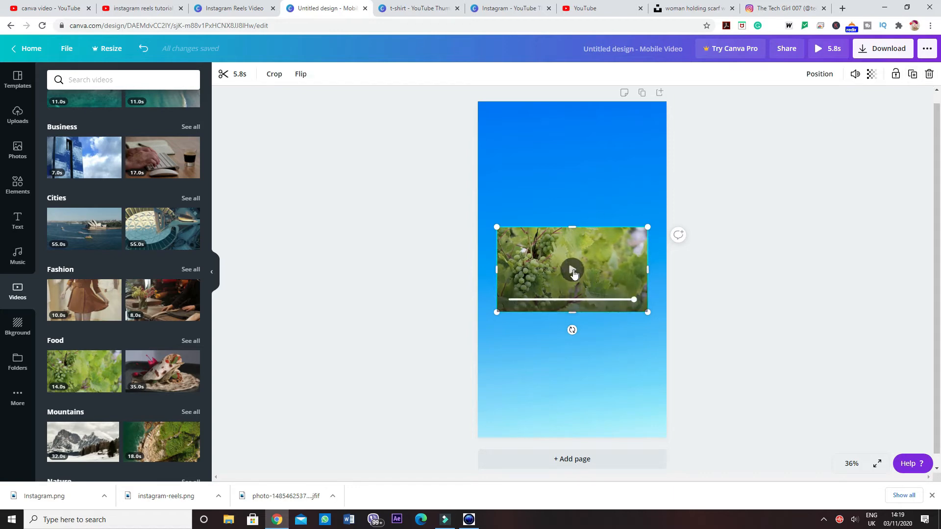
{"action": "left_click", "coordinate": [574, 271]}
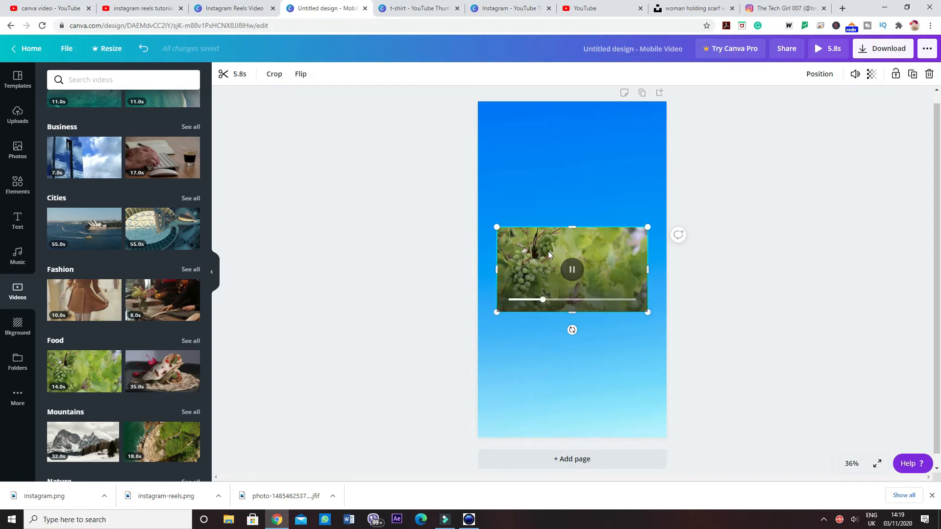
Step: Resize the grapevine clip by adjusting its upper edge, extending it to the right and enlarging it from its upper-left corner
{"action": "mouse_move", "coordinate": [572, 227]}
{"action": "left_mouse_down"}
{"action": "mouse_move", "coordinate": [571, 192]}
{"action": "mouse_move", "coordinate": [572, 243]}
{"action": "left_mouse_up"}
{"action": "mouse_move", "coordinate": [646, 278]}
{"action": "left_mouse_down"}
{"action": "mouse_move", "coordinate": [663, 278]}
{"action": "mouse_move", "coordinate": [652, 278]}
{"action": "left_mouse_up"}
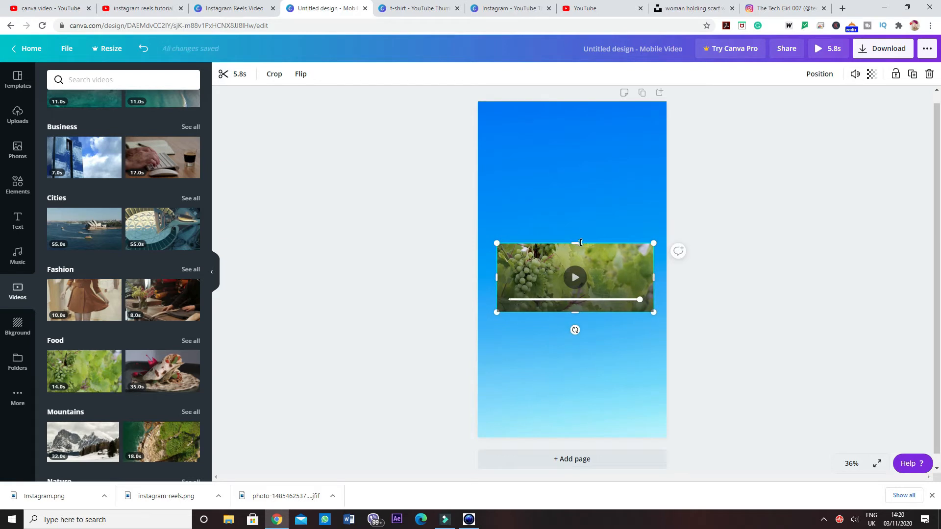
{"action": "left_click_drag", "start_coordinate": [579, 218], "coordinate": [575, 227]}
{"action": "left_click", "coordinate": [575, 300]}
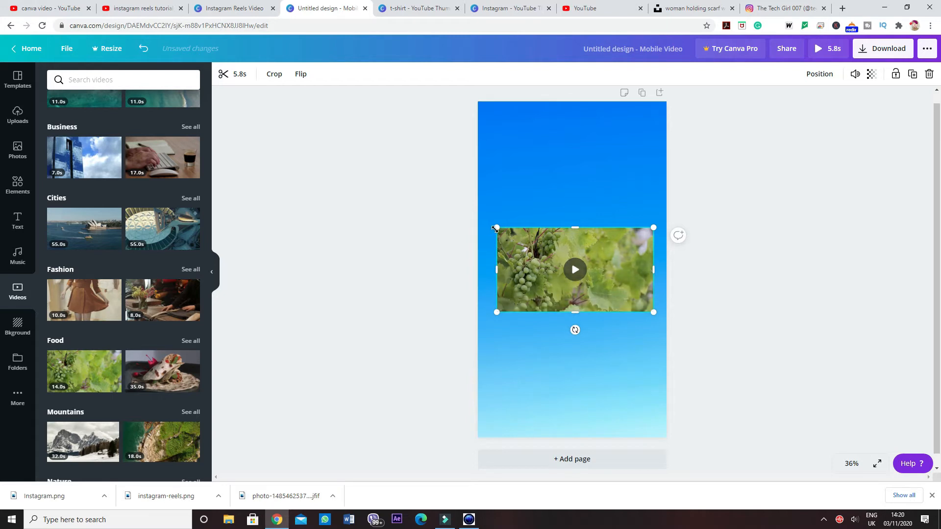
{"action": "left_click_drag", "start_coordinate": [497, 228], "coordinate": [491, 223]}
{"action": "left_click_drag", "start_coordinate": [490, 221], "coordinate": [487, 219]}
Step: Crop the grapevine clip slightly, reposition the footage inside the crop frame and apply the crop
{"action": "double_click", "coordinate": [534, 276]}
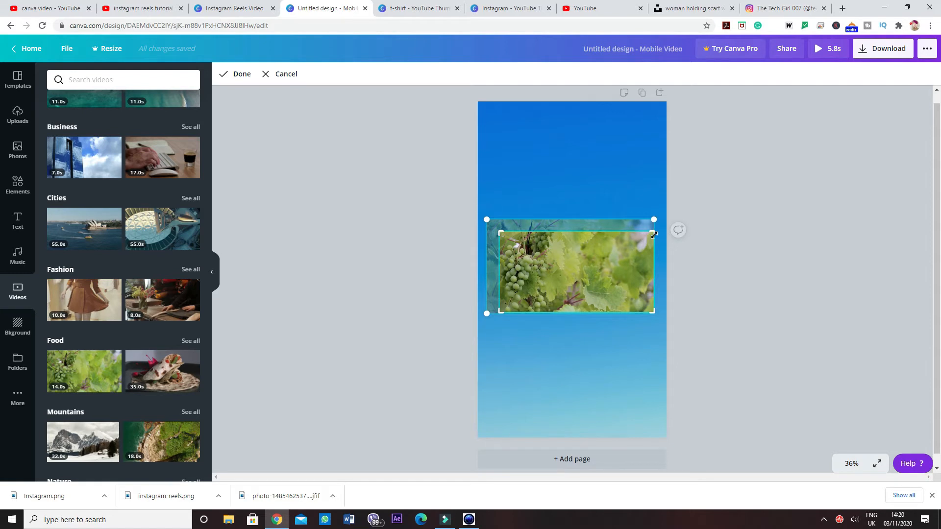
{"action": "left_click_drag", "start_coordinate": [554, 255], "coordinate": [557, 260]}
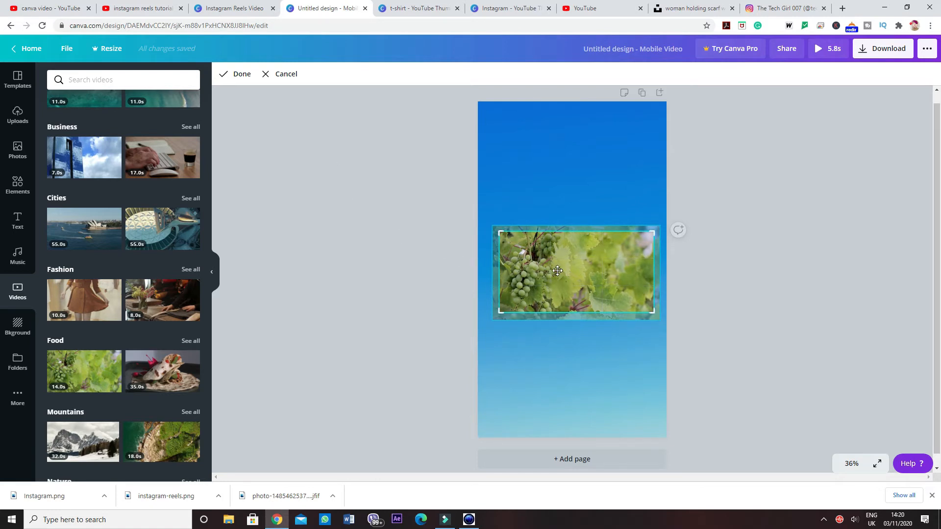
{"action": "left_click_drag", "start_coordinate": [556, 270], "coordinate": [553, 270]}
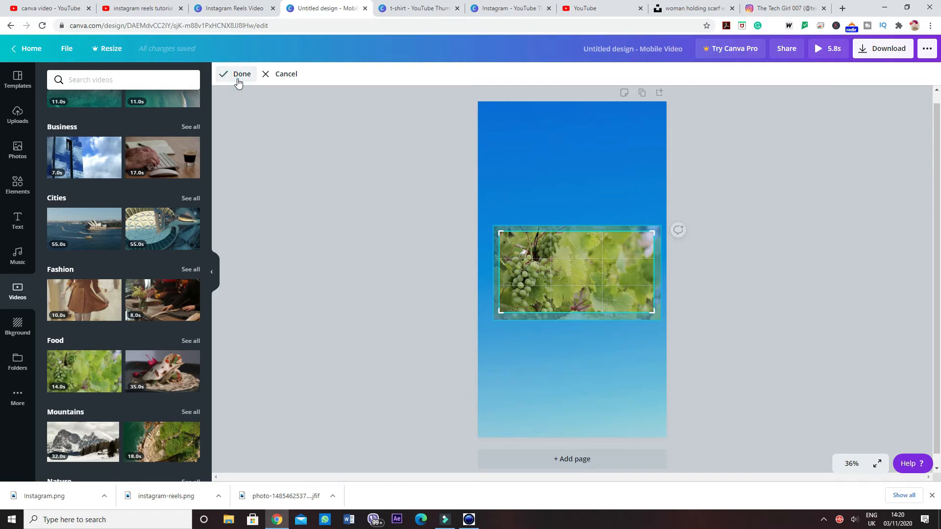
{"action": "left_click", "coordinate": [239, 81]}
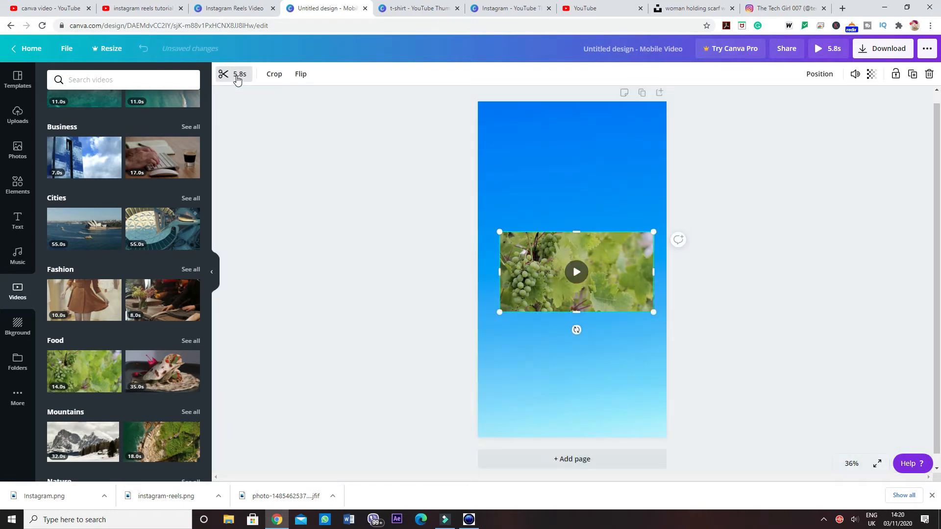
Step: Flip the grapevine clip horizontally and keep it selected
{"action": "left_click", "coordinate": [309, 76]}
{"action": "left_click", "coordinate": [312, 103]}
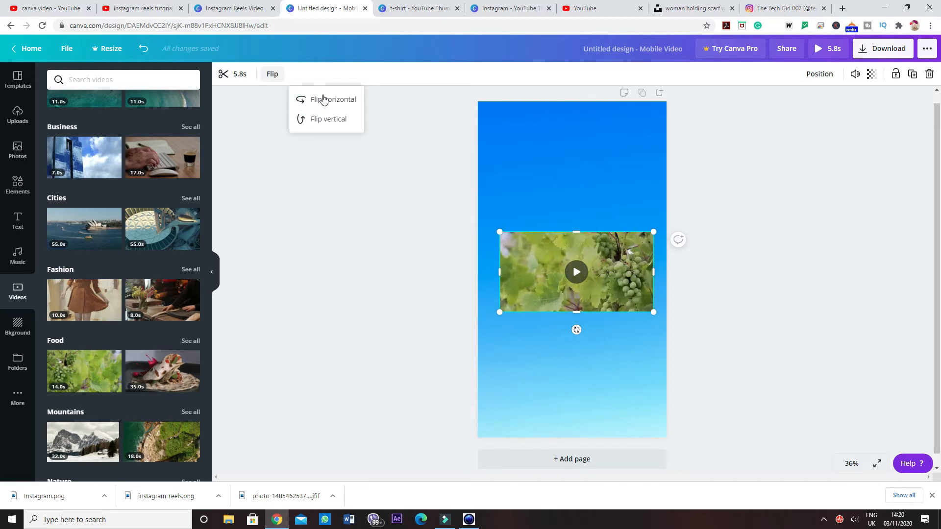
{"action": "left_click", "coordinate": [317, 118]}
{"action": "left_click", "coordinate": [394, 189]}
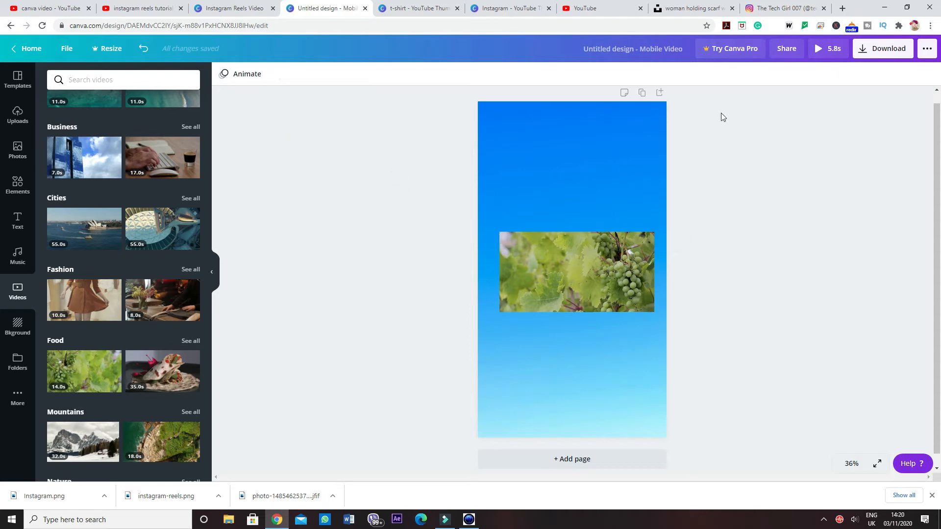
{"action": "left_click", "coordinate": [576, 268]}
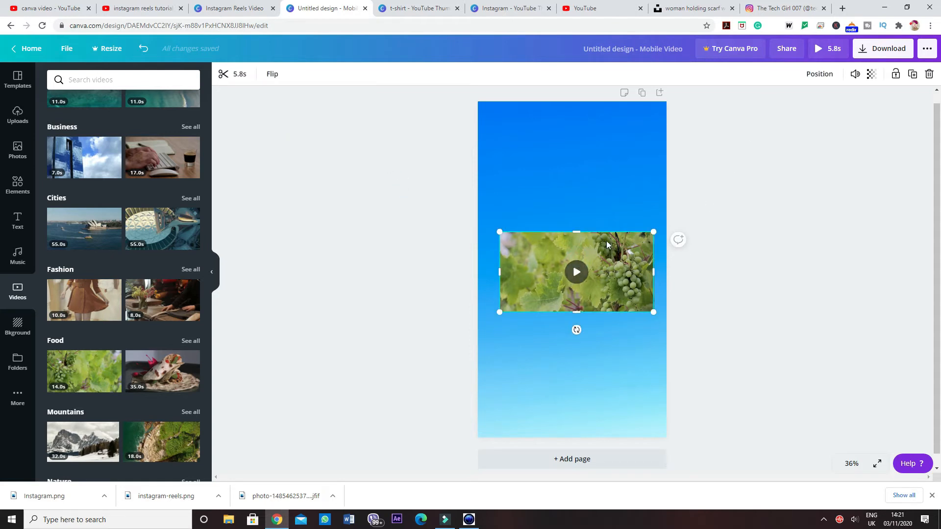
Step: Insert the 55-second opera house harbour clip from the Cities videos and move it to the upper part of the page
{"action": "left_click", "coordinate": [90, 226]}
{"action": "scroll", "coordinate": [90, 227], "scroll_direction": "down", "scroll_amount": 1}
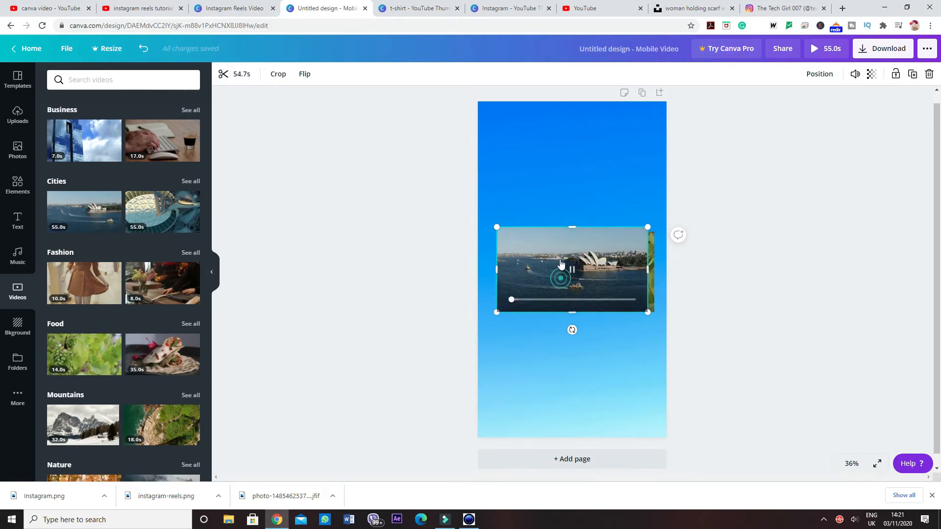
{"action": "left_click_drag", "start_coordinate": [560, 270], "coordinate": [550, 211]}
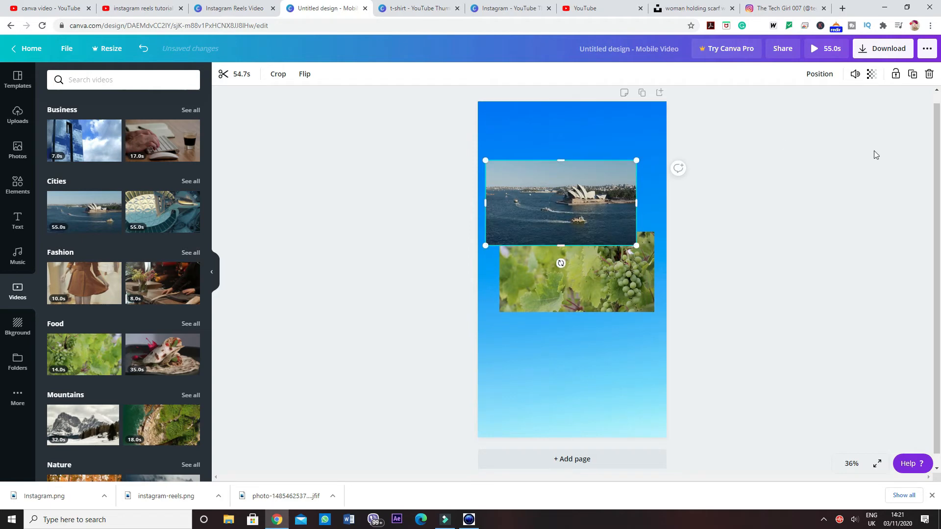
Step: Send the harbour clip backward behind the grapevine clip and bring it forward again
{"action": "left_click", "coordinate": [814, 76]}
{"action": "left_click", "coordinate": [772, 103]}
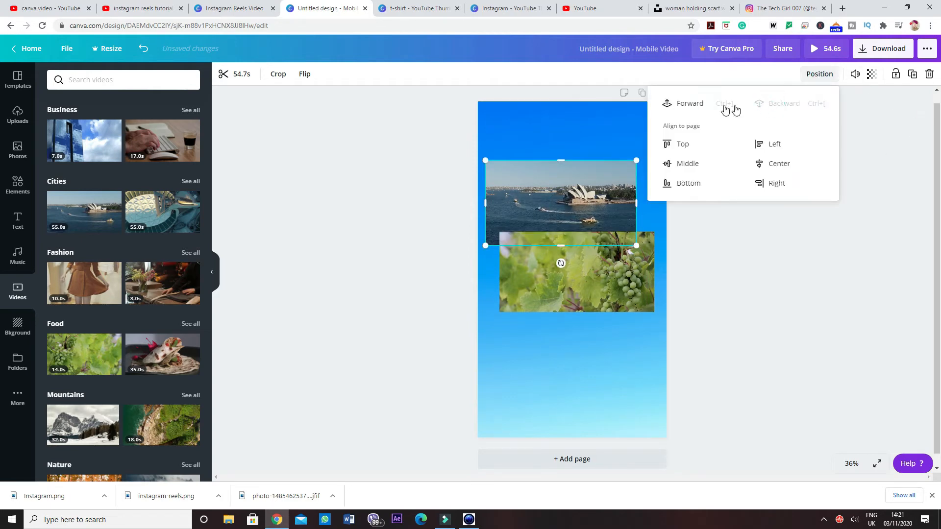
{"action": "left_click", "coordinate": [679, 103]}
Step: Mute the harbour clip and set its transparency to 43
{"action": "left_click", "coordinate": [709, 101]}
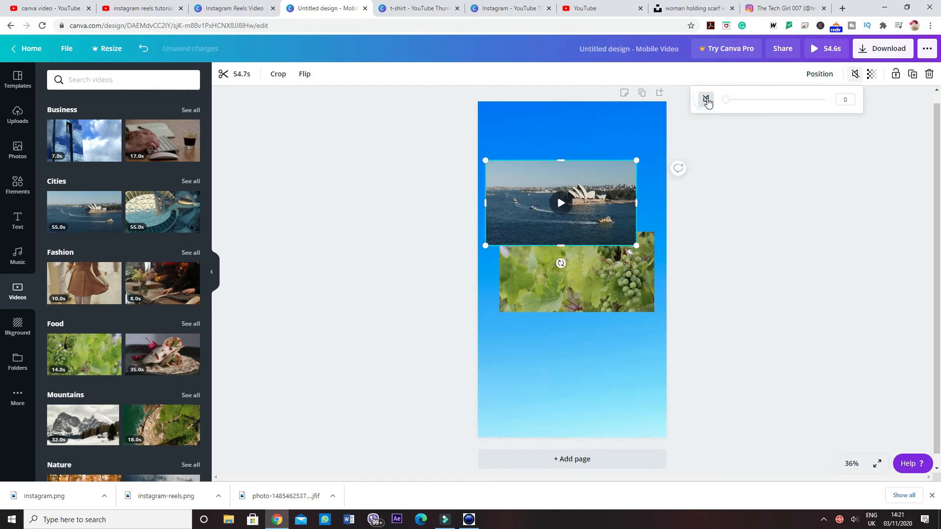
{"action": "left_click", "coordinate": [797, 264]}
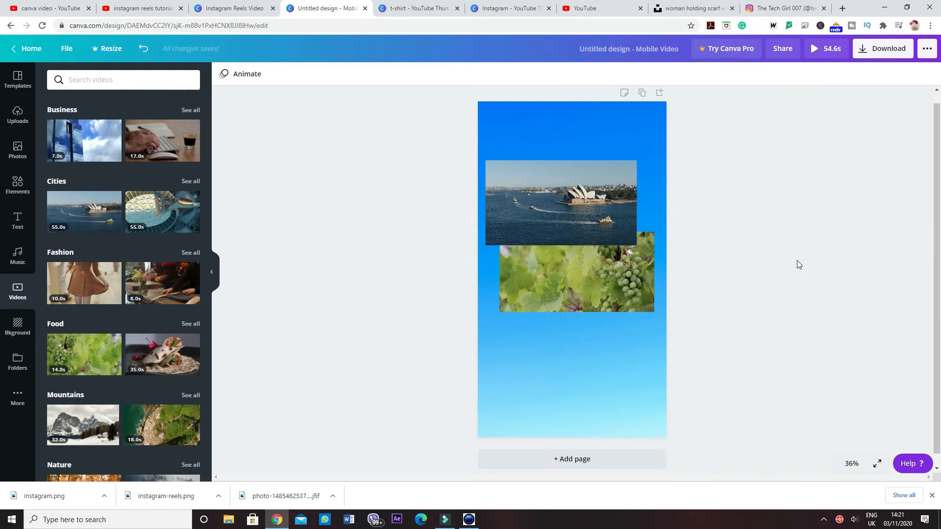
{"action": "left_click", "coordinate": [602, 180]}
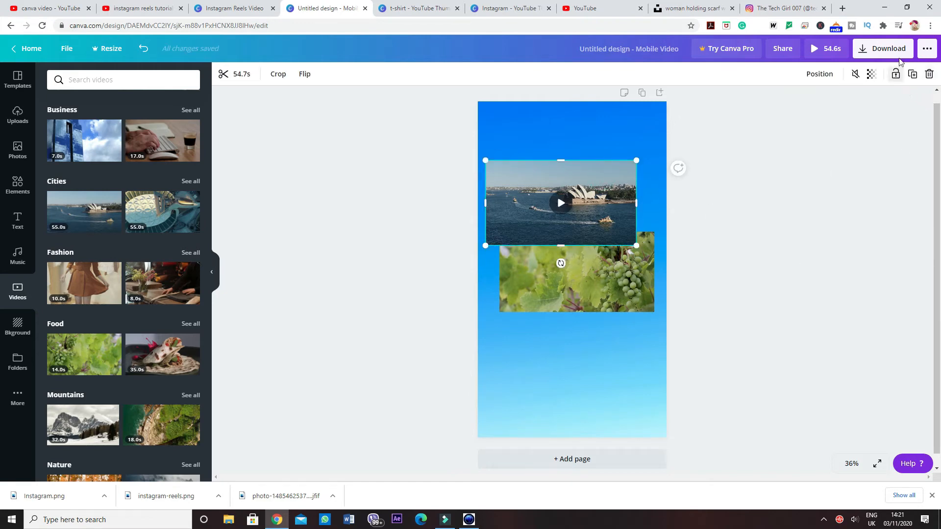
{"action": "left_click", "coordinate": [871, 74]}
{"action": "left_click_drag", "start_coordinate": [842, 108], "coordinate": [809, 106]}
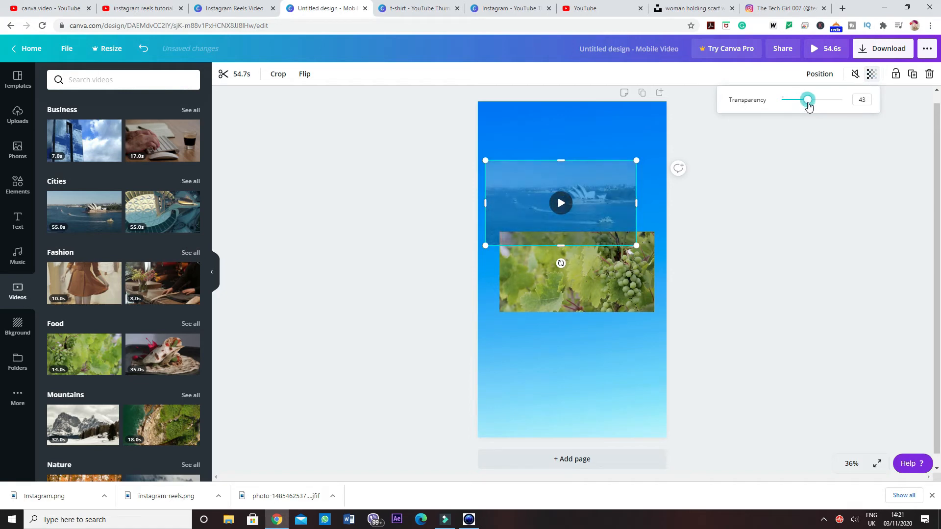
{"action": "left_click", "coordinate": [604, 201]}
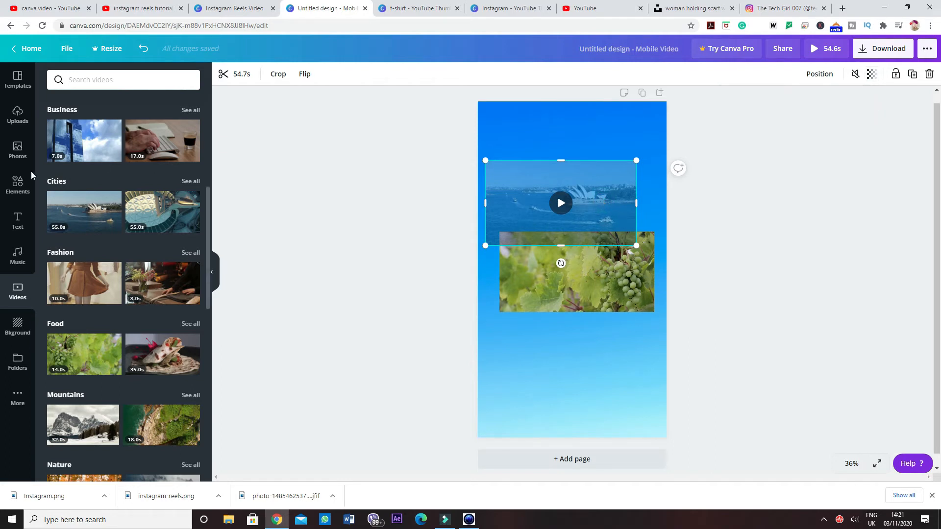
Step: Insert the laptop frame from the Frames elements, place it below the grapevine clip and enlarge it to nearly the page width
{"action": "left_click", "coordinate": [18, 185]}
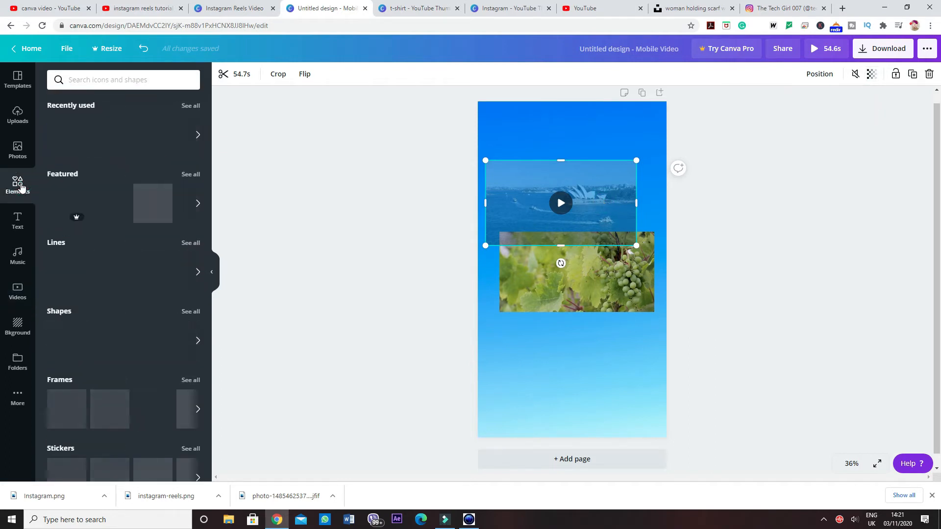
{"action": "scroll", "coordinate": [196, 236], "scroll_direction": "down", "scroll_amount": 3}
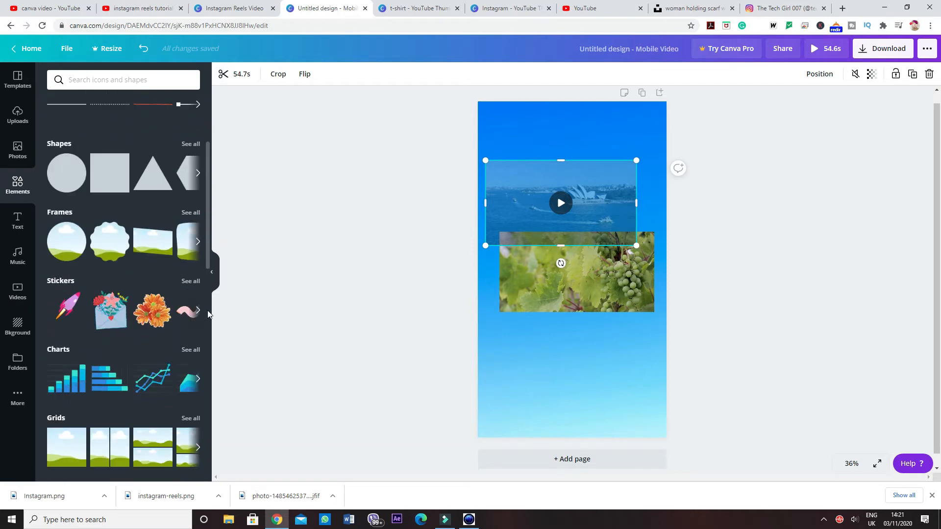
{"action": "left_click", "coordinate": [191, 212]}
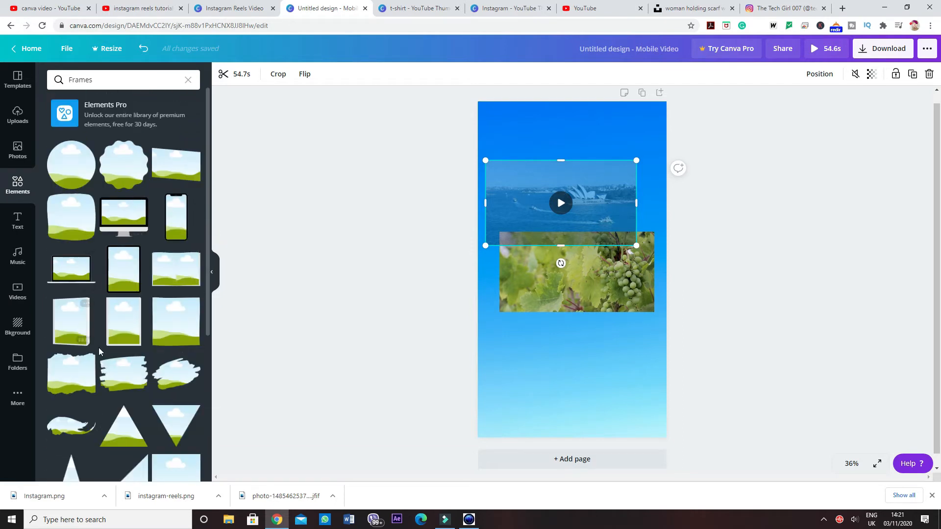
{"action": "left_click", "coordinate": [96, 277]}
{"action": "left_click_drag", "start_coordinate": [570, 274], "coordinate": [564, 385]}
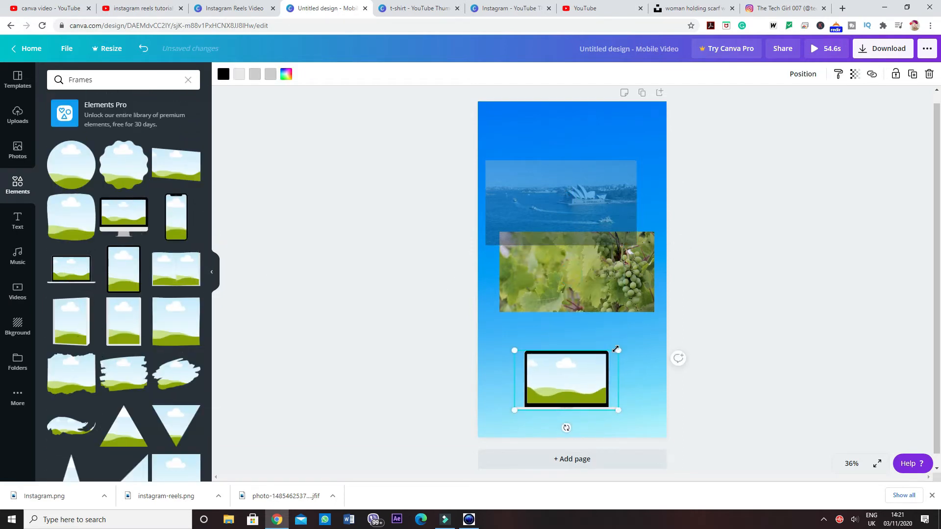
{"action": "left_click_drag", "start_coordinate": [618, 350], "coordinate": [685, 312]}
{"action": "left_click_drag", "start_coordinate": [626, 339], "coordinate": [599, 354]}
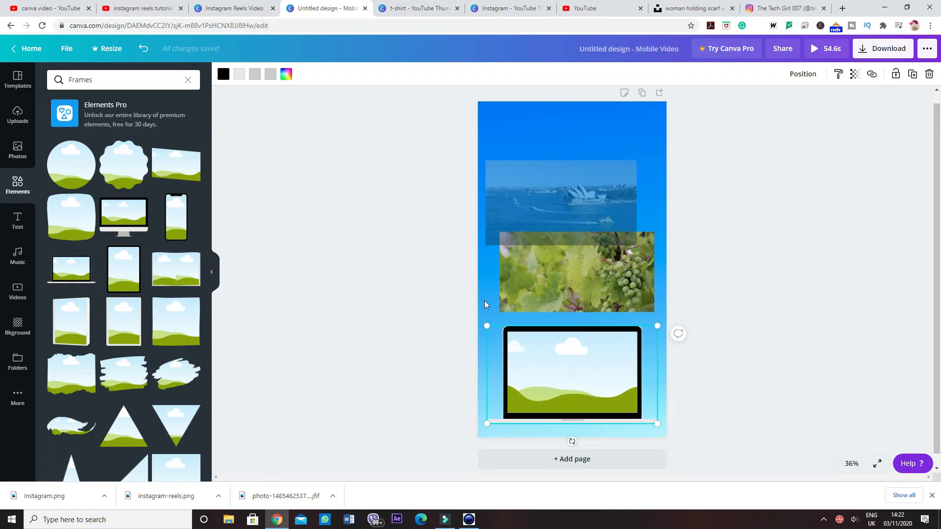
Step: Place the harbour clip inside the laptop frame and check its trim timeline without changing the length
{"action": "left_click_drag", "start_coordinate": [557, 207], "coordinate": [544, 354]}
{"action": "left_click", "coordinate": [551, 370]}
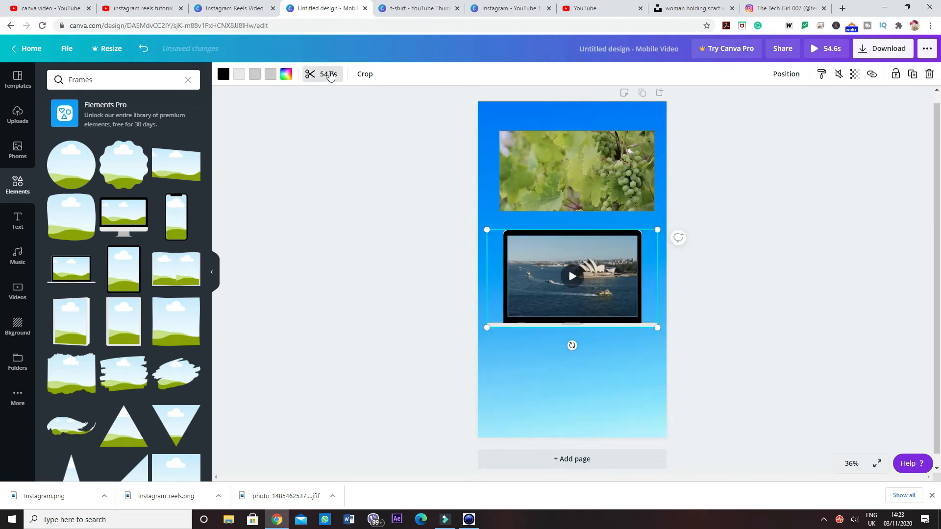
{"action": "left_click", "coordinate": [324, 74]}
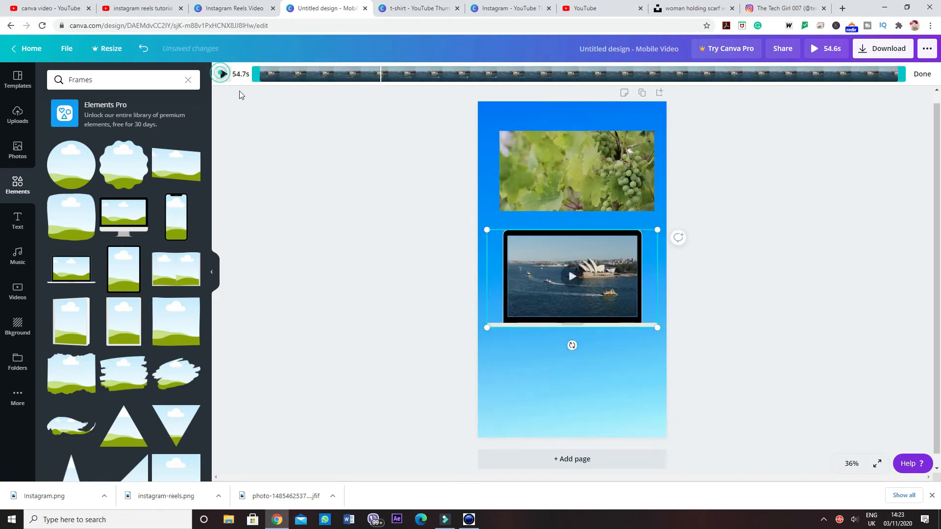
{"action": "left_click", "coordinate": [314, 142]}
Step: Select the page background and set the page animation to None
{"action": "double_click", "coordinate": [494, 260]}
{"action": "left_click", "coordinate": [278, 74]}
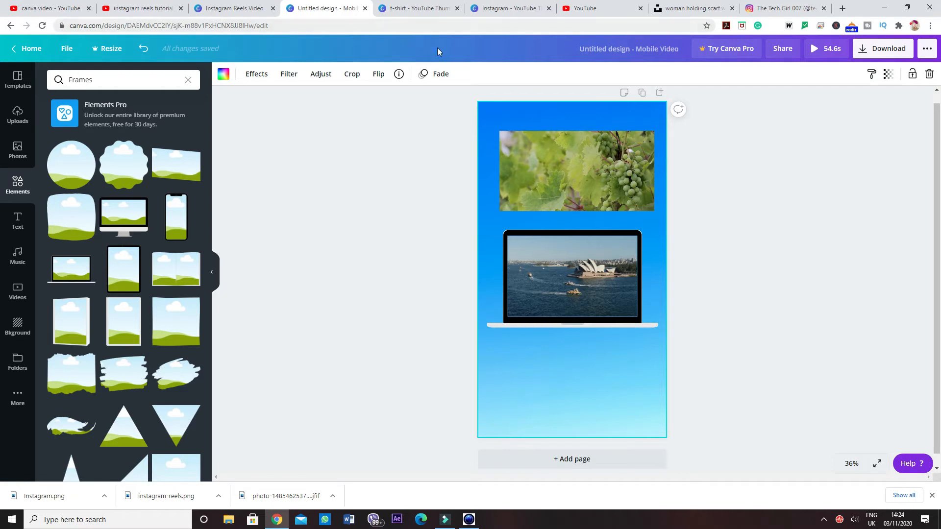
{"action": "left_click", "coordinate": [434, 75]}
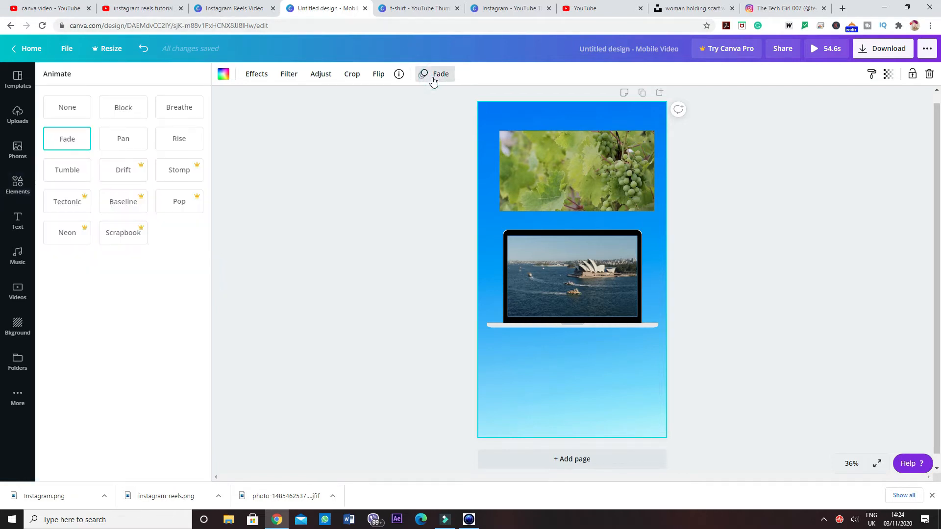
{"action": "left_click", "coordinate": [72, 106]}
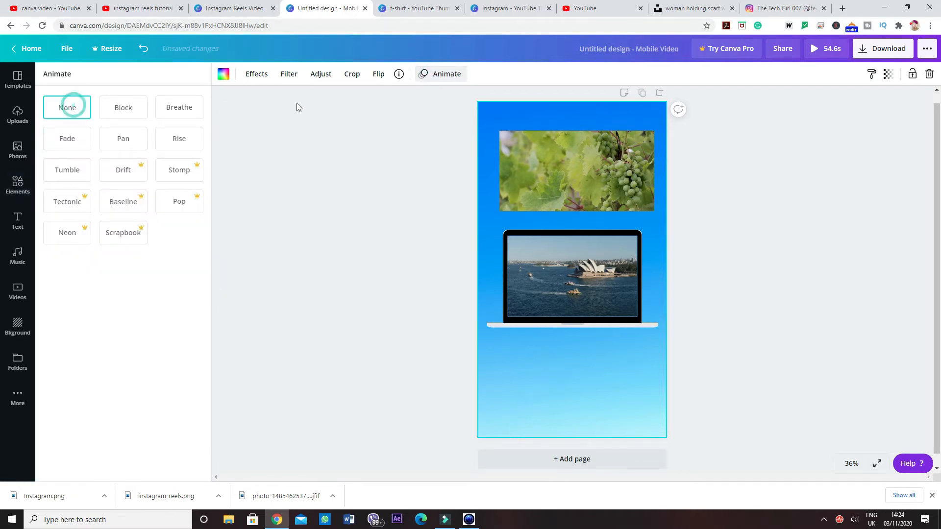
{"action": "left_click", "coordinate": [433, 77]}
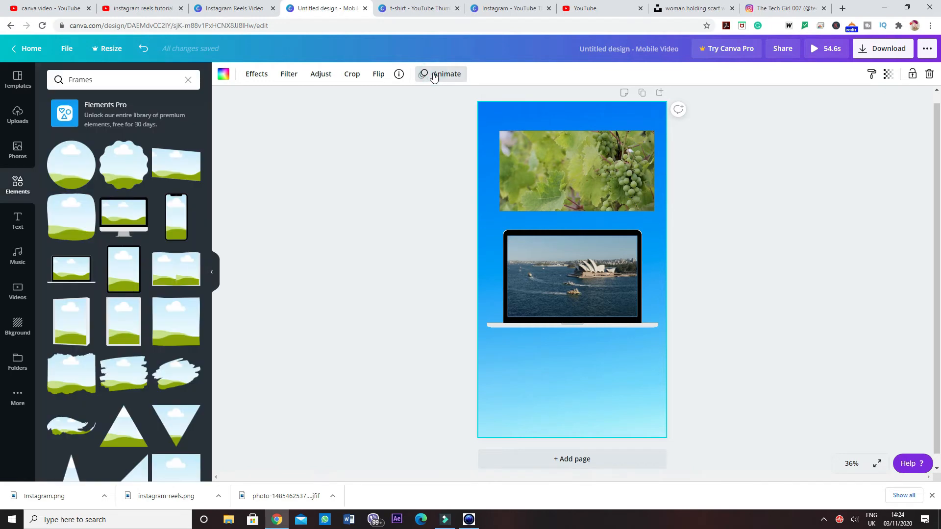
Step: Try the Rise, Breathe and Block page animations, apply Fade and deselect the page
{"action": "left_click", "coordinate": [434, 77]}
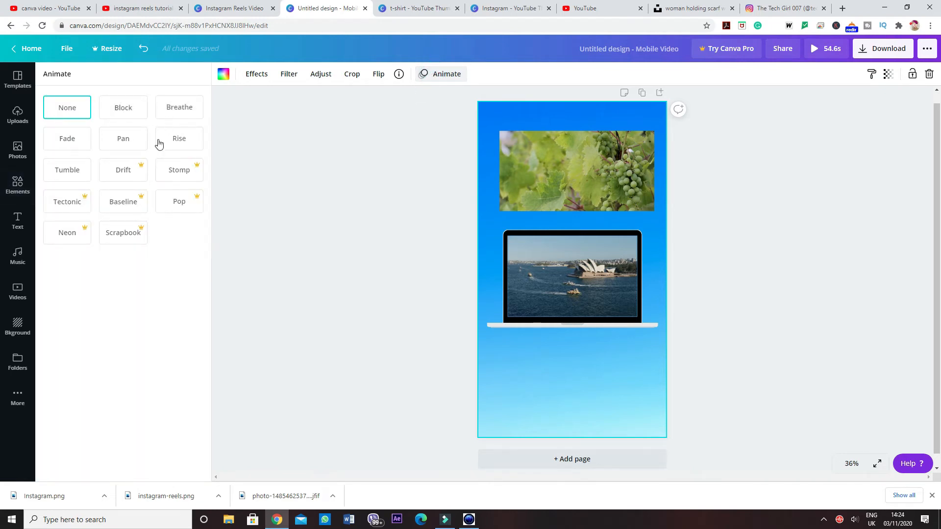
{"action": "left_click", "coordinate": [178, 140]}
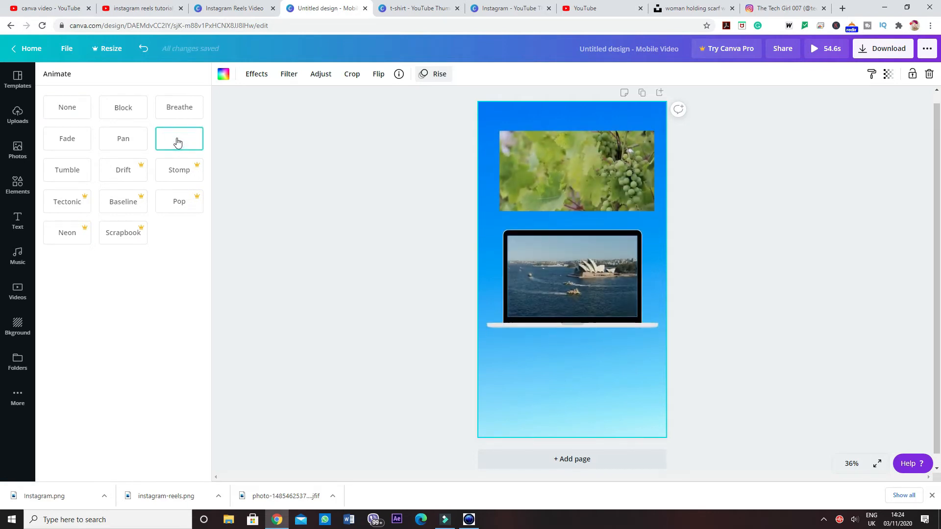
{"action": "left_click", "coordinate": [180, 108]}
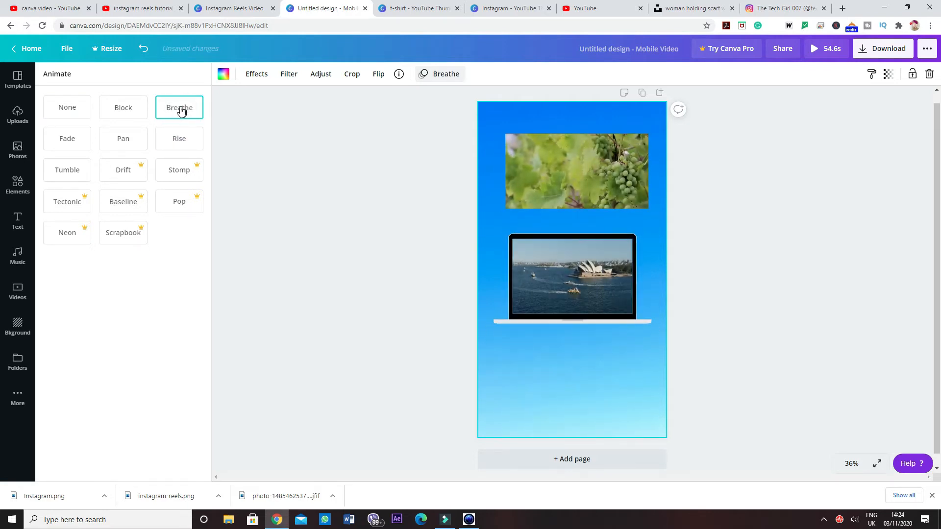
{"action": "left_click", "coordinate": [116, 108]}
{"action": "left_click", "coordinate": [68, 142]}
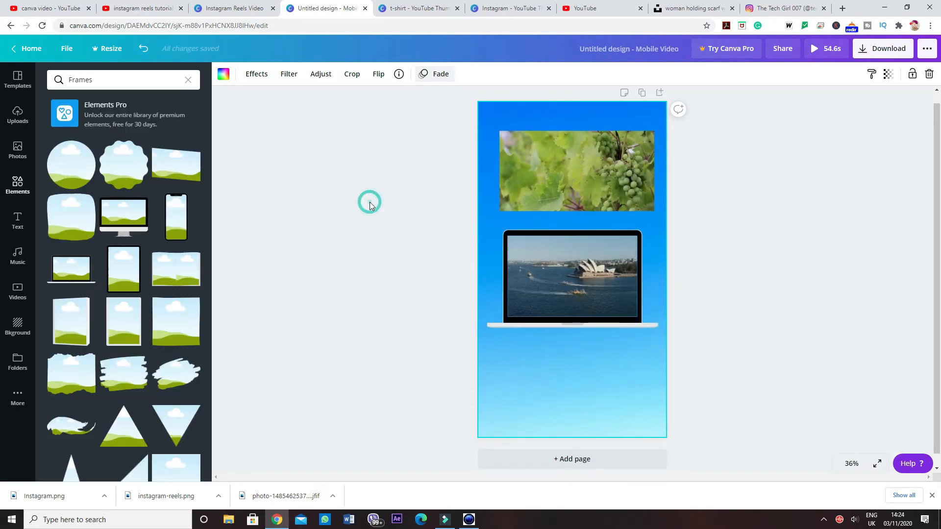
{"action": "left_click", "coordinate": [370, 203]}
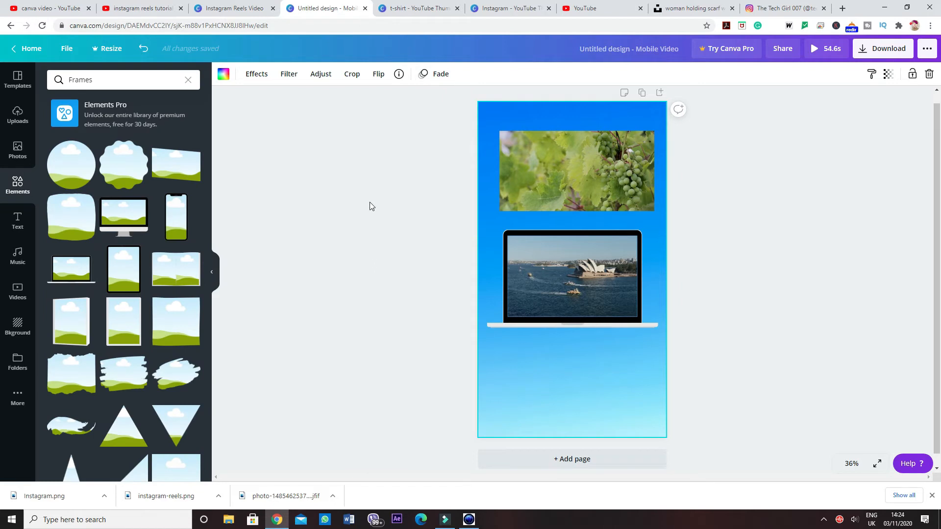
{"action": "left_click", "coordinate": [369, 202]}
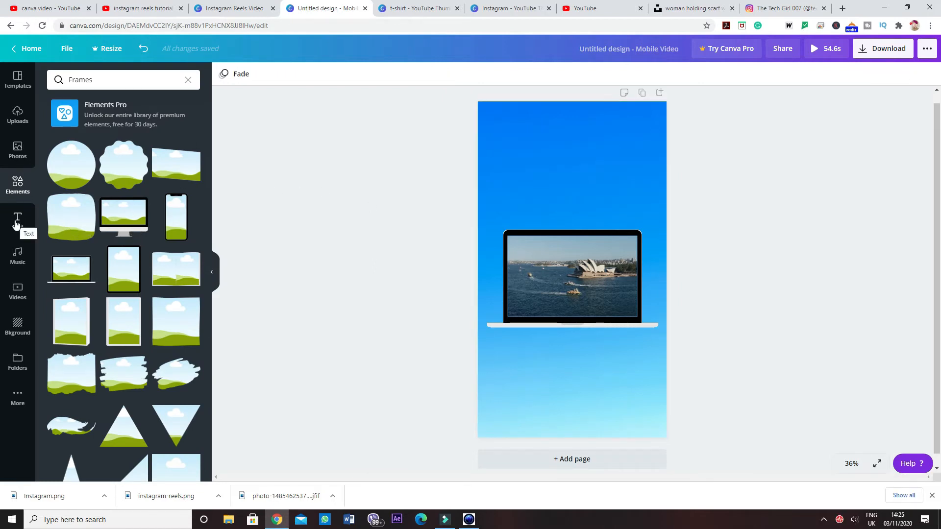
Step: Insert the "love and joy" font combination and position it above the laptop frame
{"action": "left_click", "coordinate": [16, 224]}
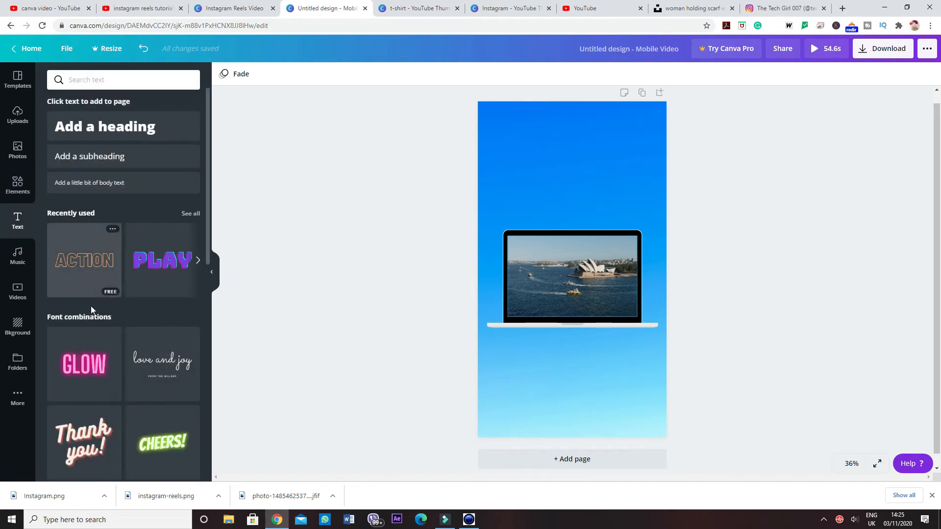
{"action": "left_click", "coordinate": [152, 359]}
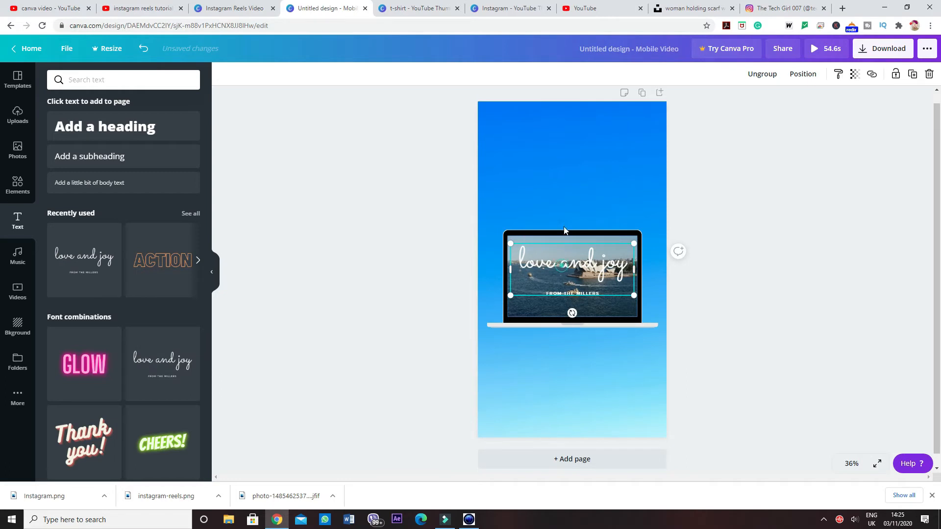
{"action": "left_click_drag", "start_coordinate": [561, 265], "coordinate": [561, 177]}
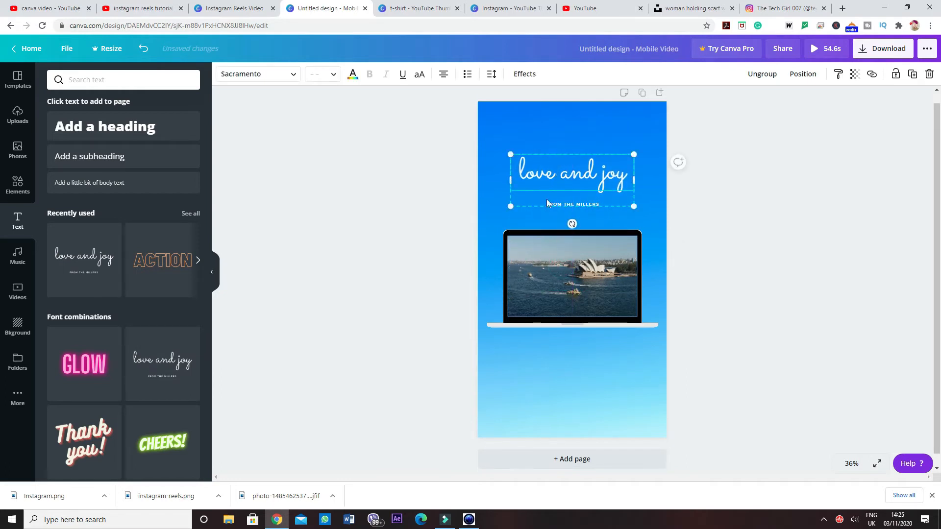
Step: Ungroup the "love and joy" text and delete the small line beneath it
{"action": "left_click", "coordinate": [760, 78]}
{"action": "left_click", "coordinate": [747, 225]}
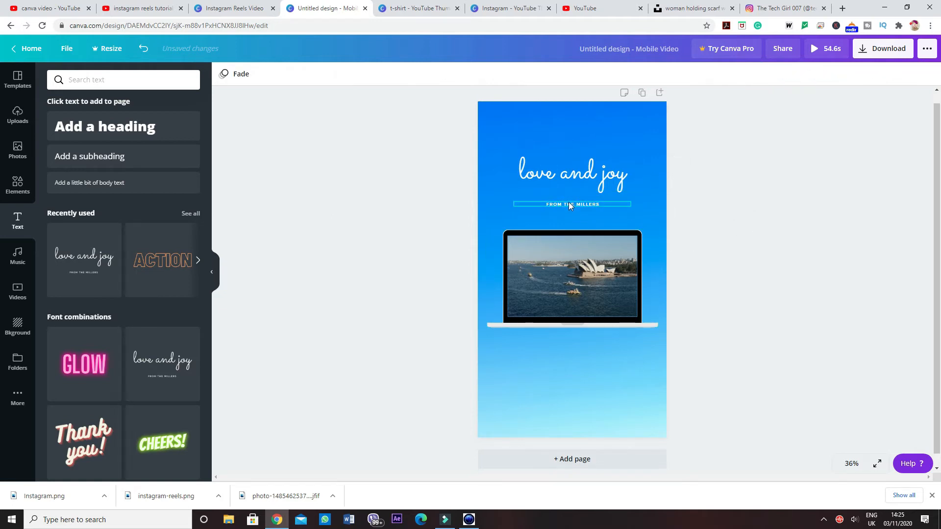
{"action": "left_click", "coordinate": [568, 202]}
{"action": "key", "text": "Delete"}
Step: Add the free Video Game Blockbuster track from the Epic music category to the design
{"action": "left_click", "coordinate": [611, 270]}
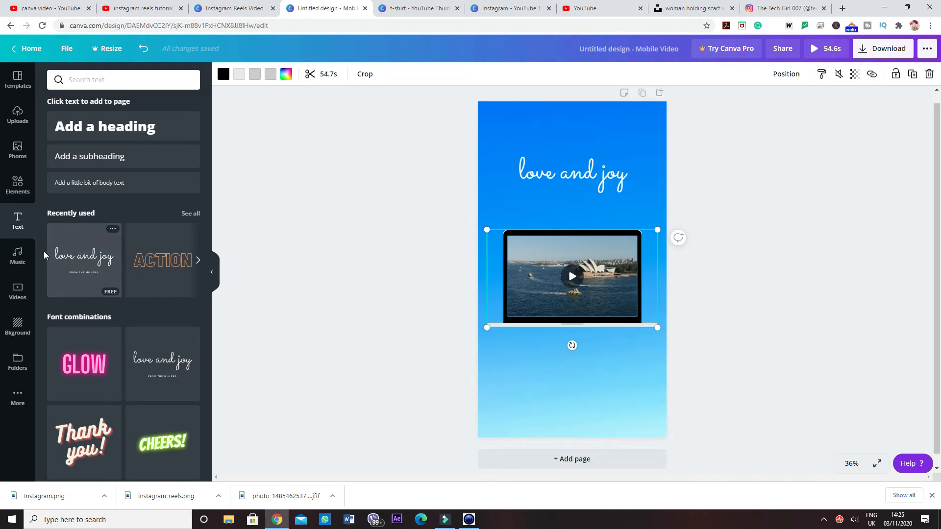
{"action": "left_click", "coordinate": [18, 255]}
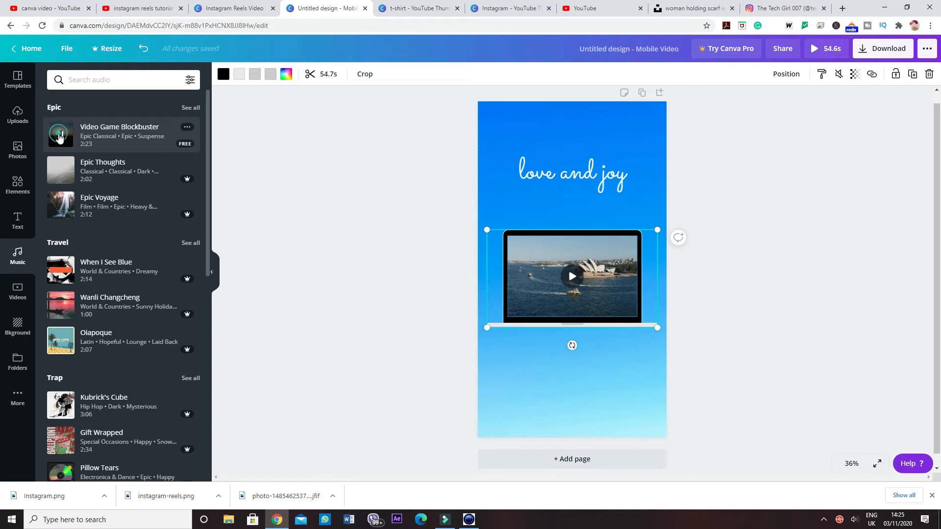
{"action": "left_click", "coordinate": [58, 137]}
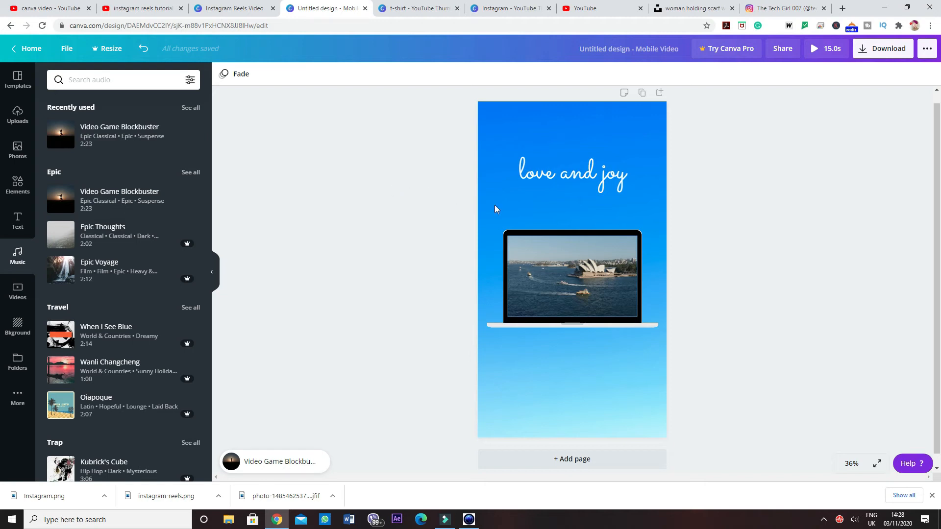
Step: Open the laptop clip's trimming, and shift the played section of the Video Game Blockbuster music further into the track, stopping its playback
{"action": "left_click", "coordinate": [509, 240]}
{"action": "left_click", "coordinate": [326, 76]}
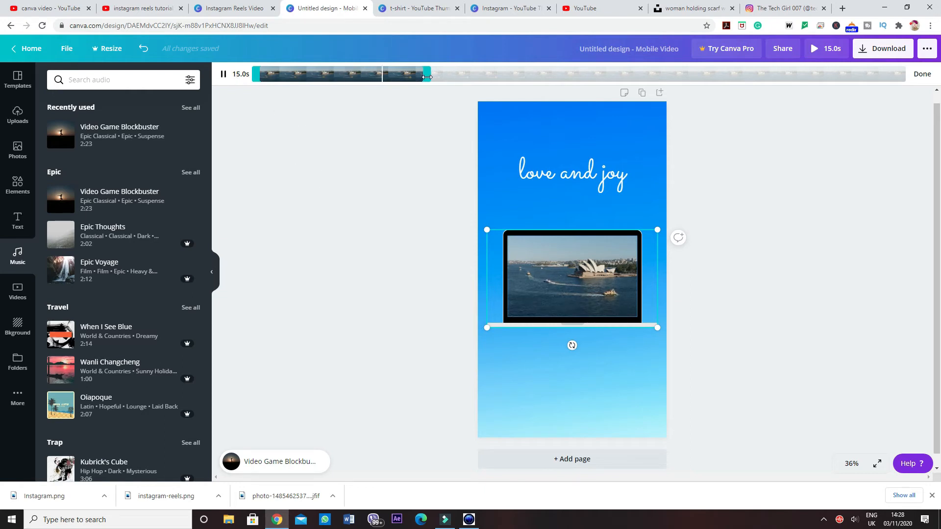
{"action": "left_click", "coordinate": [275, 461]}
{"action": "left_click_drag", "start_coordinate": [300, 74], "coordinate": [302, 74]}
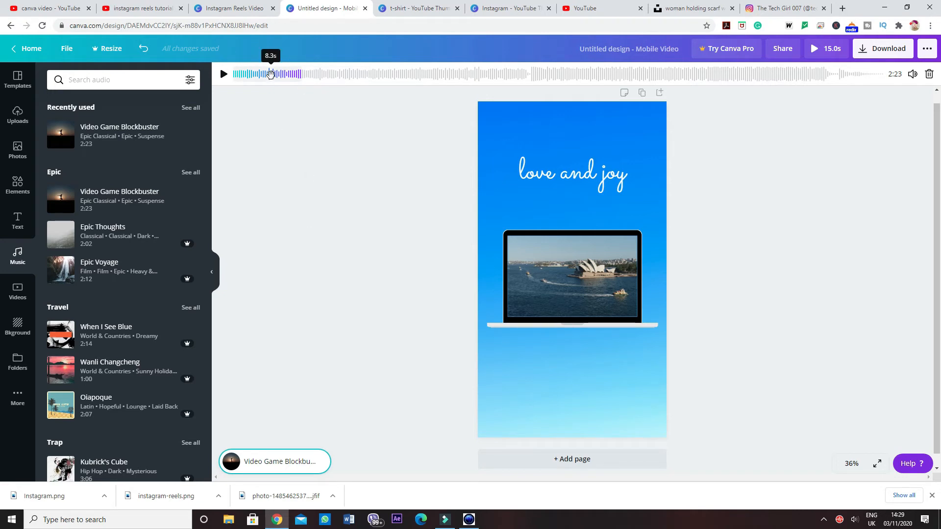
{"action": "left_click_drag", "start_coordinate": [269, 73], "coordinate": [382, 75]}
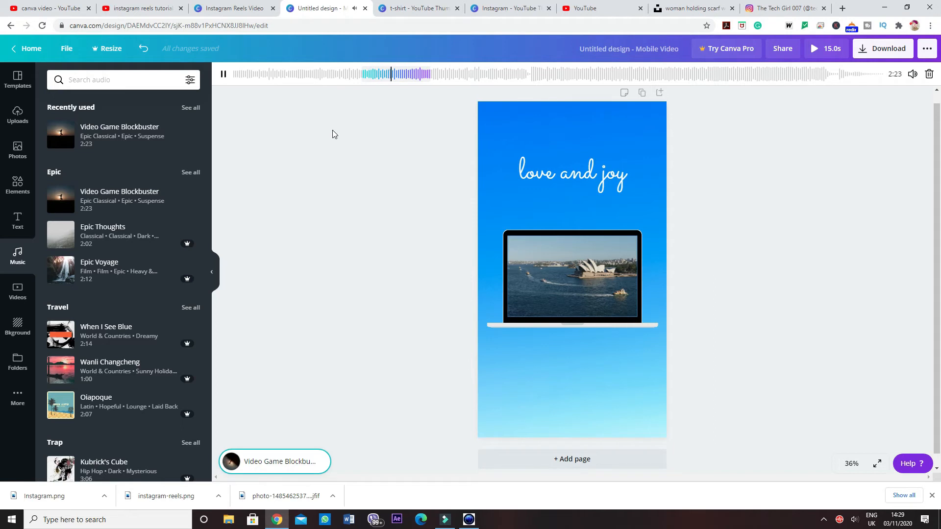
{"action": "left_click", "coordinate": [223, 74]}
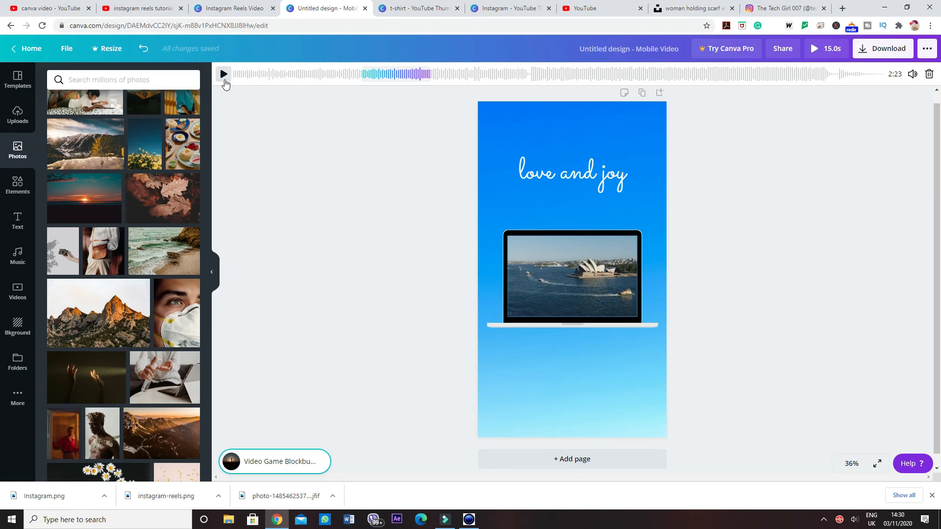
Step: Replace the blue gradient background with the grey photo of leaf shadows and a hand holding a camera
{"action": "left_click", "coordinate": [66, 249]}
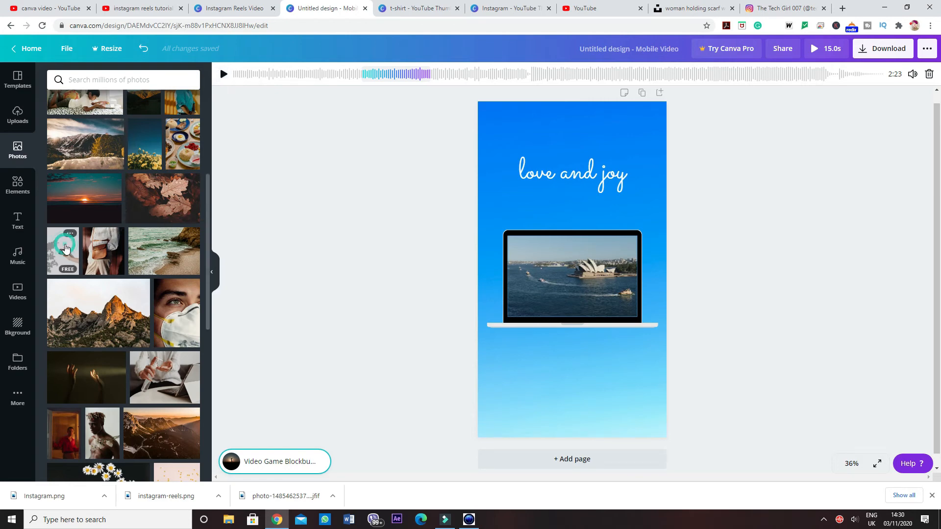
{"action": "key", "text": "Delete"}
{"action": "left_click_drag", "start_coordinate": [66, 254], "coordinate": [495, 345]}
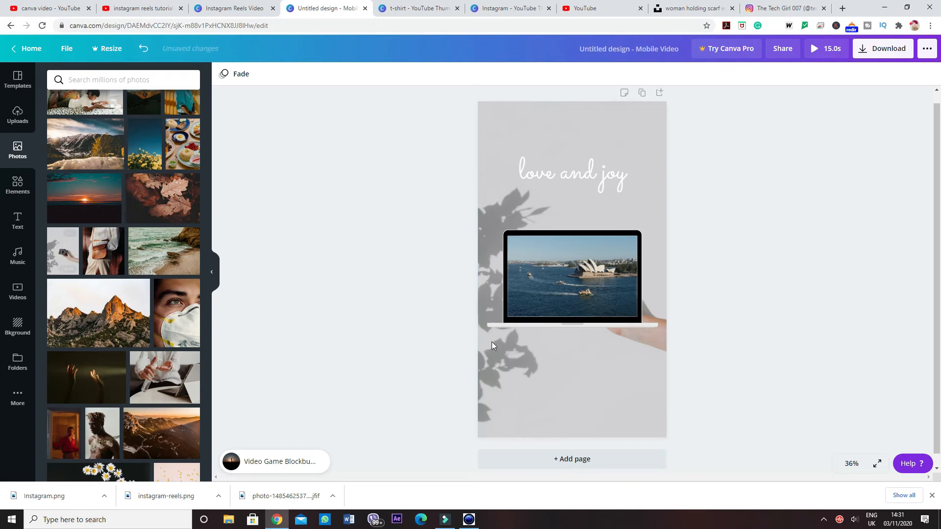
Step: Change the "love and joy" text colour to black and deselect the text
{"action": "left_click", "coordinate": [563, 169]}
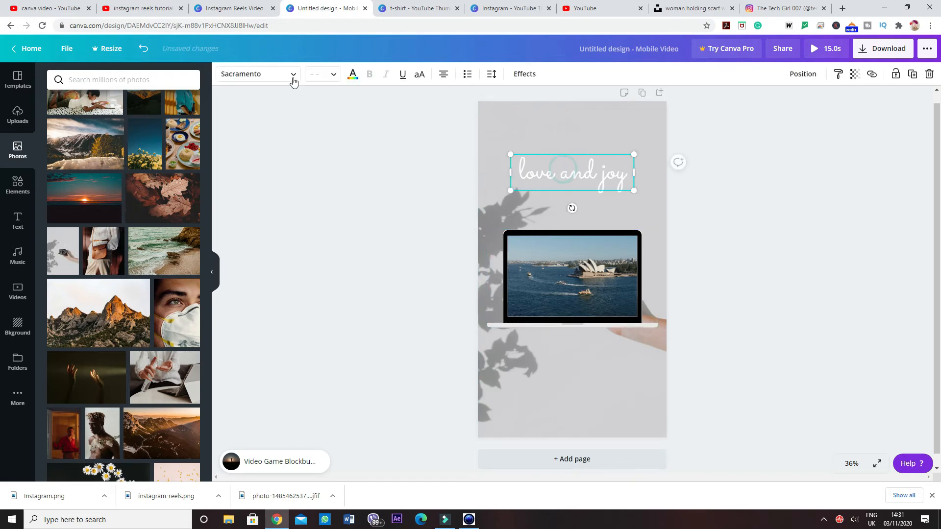
{"action": "left_click", "coordinate": [353, 74]}
{"action": "left_click", "coordinate": [58, 172]}
{"action": "left_click", "coordinate": [400, 190]}
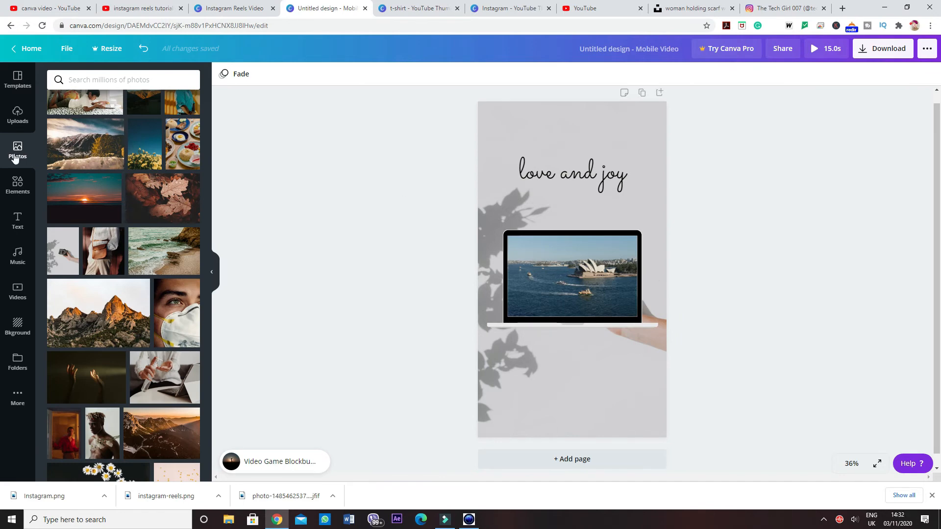
Step: Place the uploaded Instagram logo graphic with hearts just above the laptop frame's upper-right corner
{"action": "left_click", "coordinate": [17, 120]}
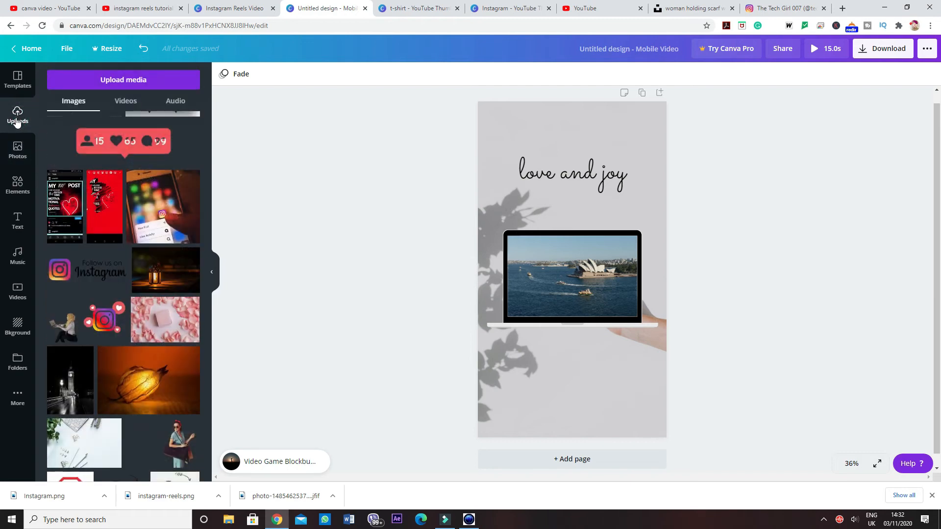
{"action": "left_click_drag", "start_coordinate": [104, 319], "coordinate": [639, 214]}
{"action": "left_click", "coordinate": [522, 197]}
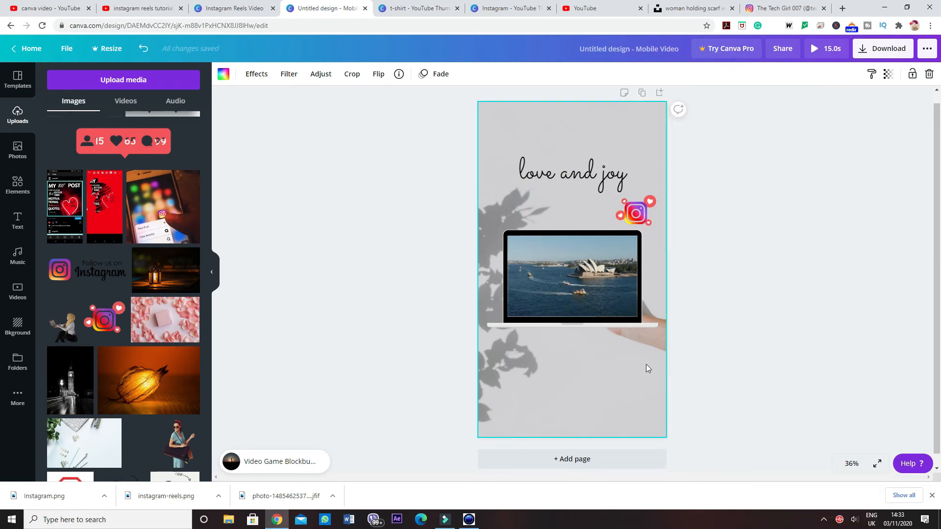
Step: Select the text, Instagram graphic and laptop frame together, nudge them slightly while keeping them centred, and clear the selection
{"action": "left_click_drag", "start_coordinate": [646, 364], "coordinate": [535, 172]}
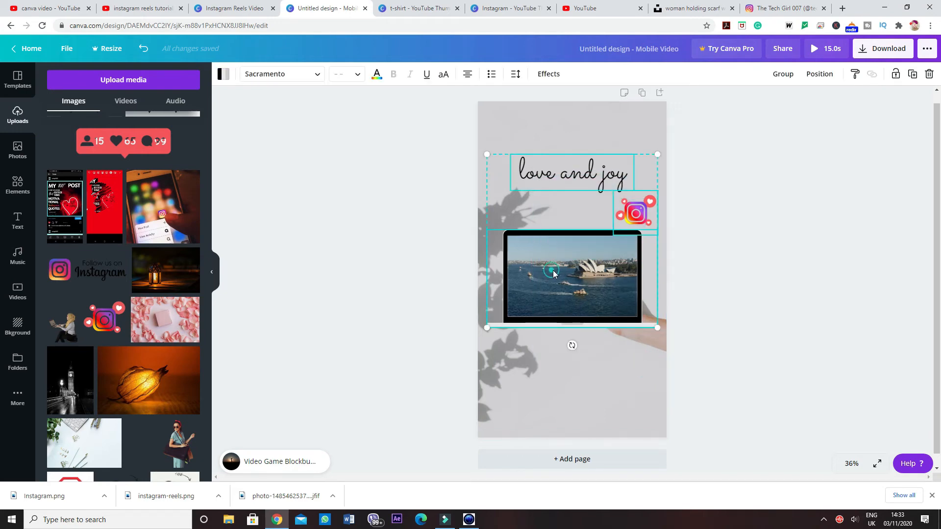
{"action": "mouse_move", "coordinate": [551, 269]}
{"action": "left_mouse_down"}
{"action": "mouse_move", "coordinate": [561, 268]}
{"action": "mouse_move", "coordinate": [552, 270]}
{"action": "left_mouse_up"}
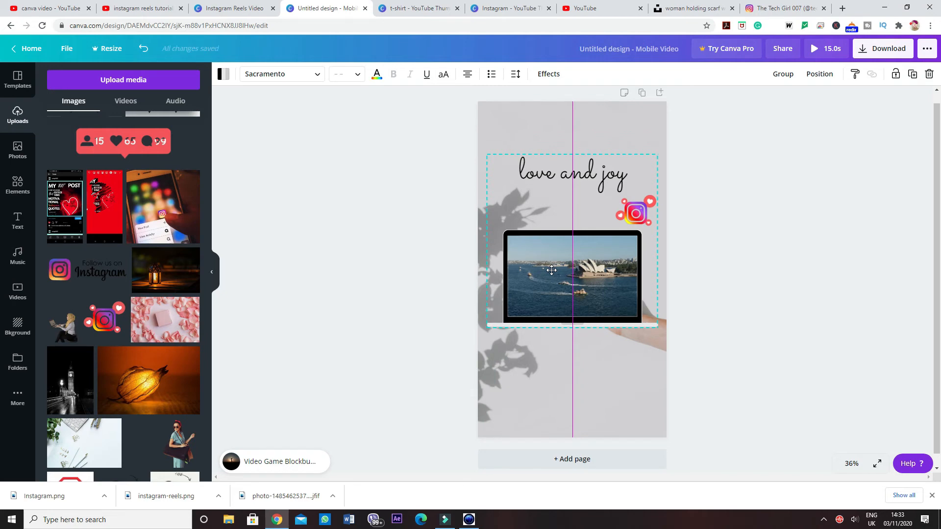
{"action": "left_click_drag", "start_coordinate": [552, 270], "coordinate": [551, 269]}
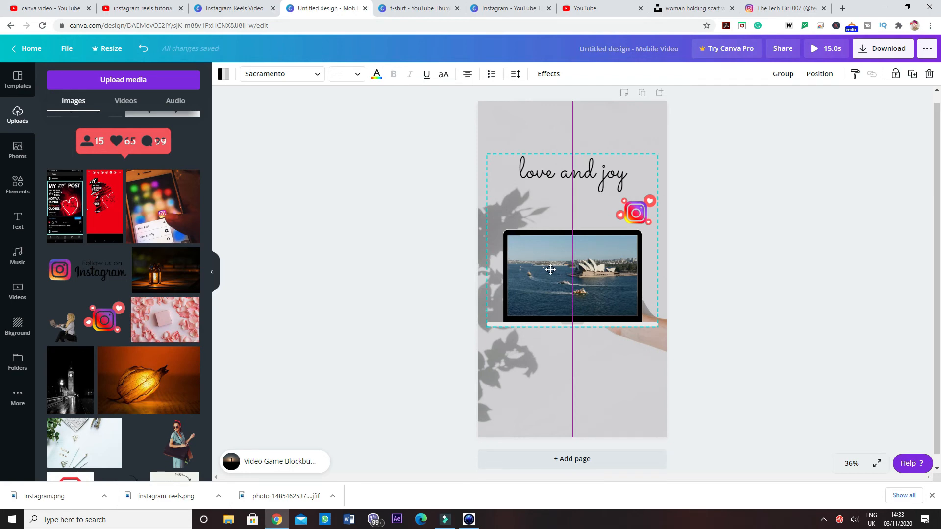
{"action": "left_click_drag", "start_coordinate": [551, 270], "coordinate": [551, 270]}
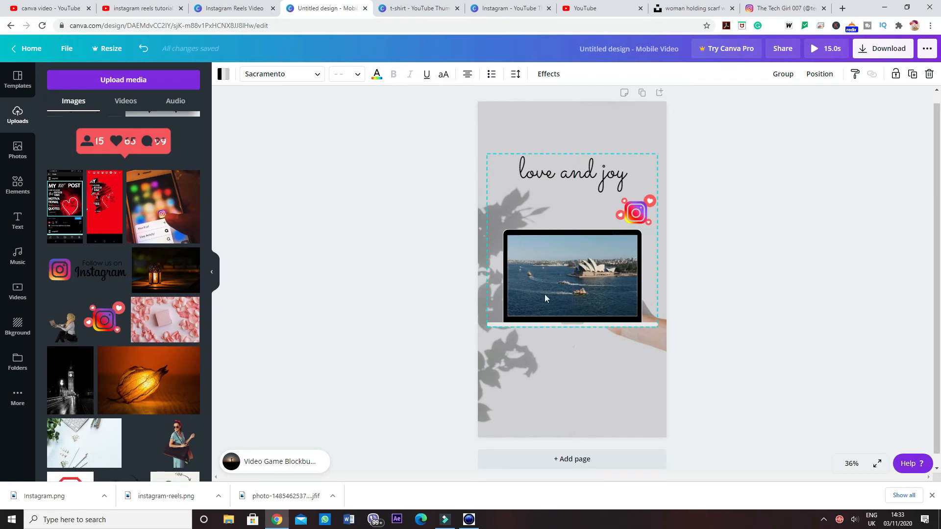
{"action": "left_click", "coordinate": [546, 351]}
Step: Adjust the positions of the "love and joy" text and the Instagram graphic individually, and deselect everything
{"action": "left_click_drag", "start_coordinate": [572, 169], "coordinate": [572, 169]}
{"action": "left_click", "coordinate": [588, 208]}
{"action": "left_click_drag", "start_coordinate": [637, 222], "coordinate": [634, 216]}
{"action": "left_click", "coordinate": [631, 395]}
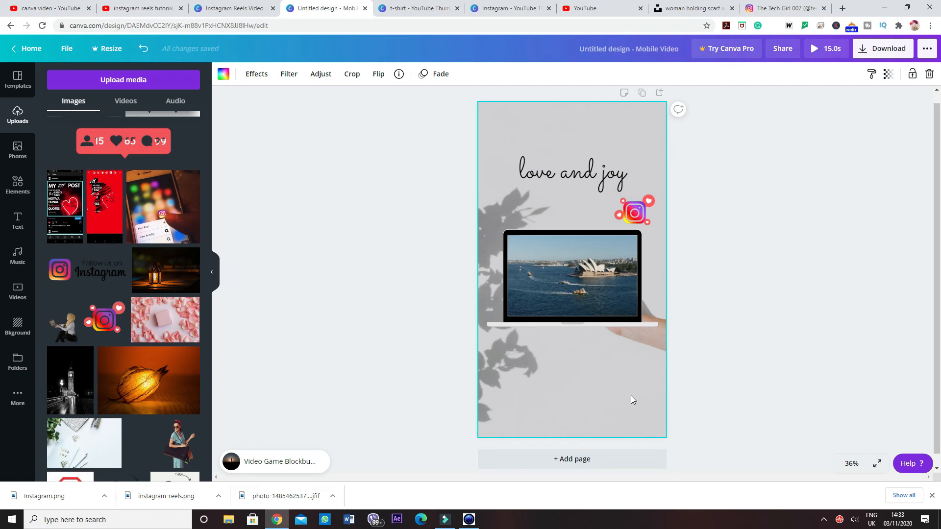
{"action": "left_click", "coordinate": [343, 326]}
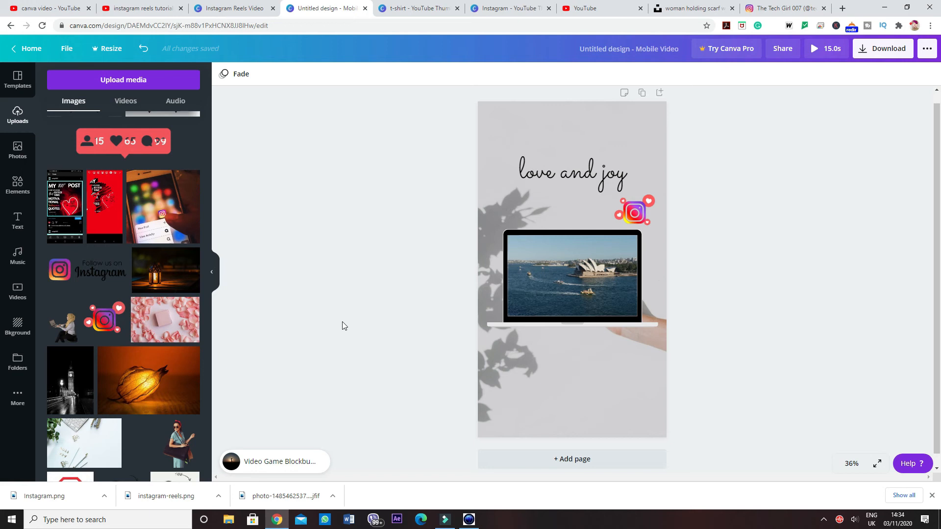
Step: Insert the uploaded cutout of the woman with a red headscarf and handbag onto the laptop screen
{"action": "left_click", "coordinate": [181, 438]}
{"action": "key", "text": "Delete"}
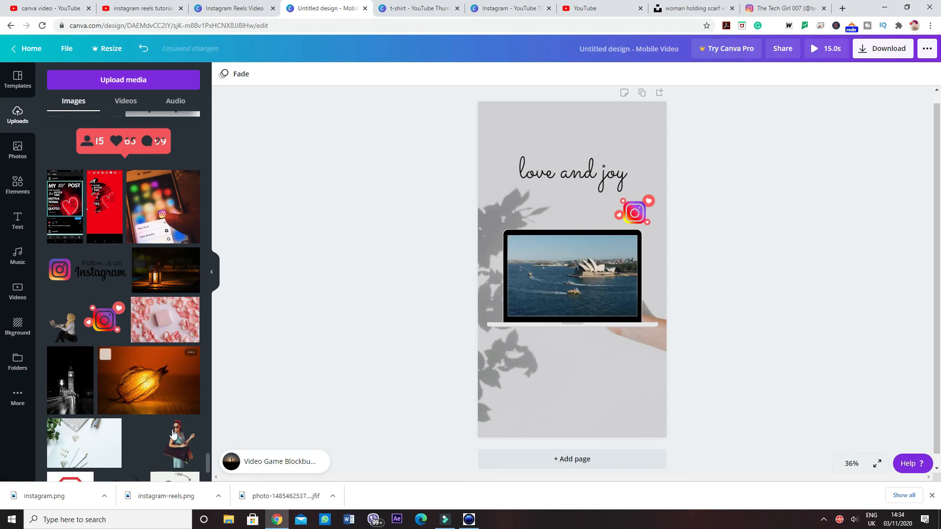
{"action": "left_click", "coordinate": [174, 433]}
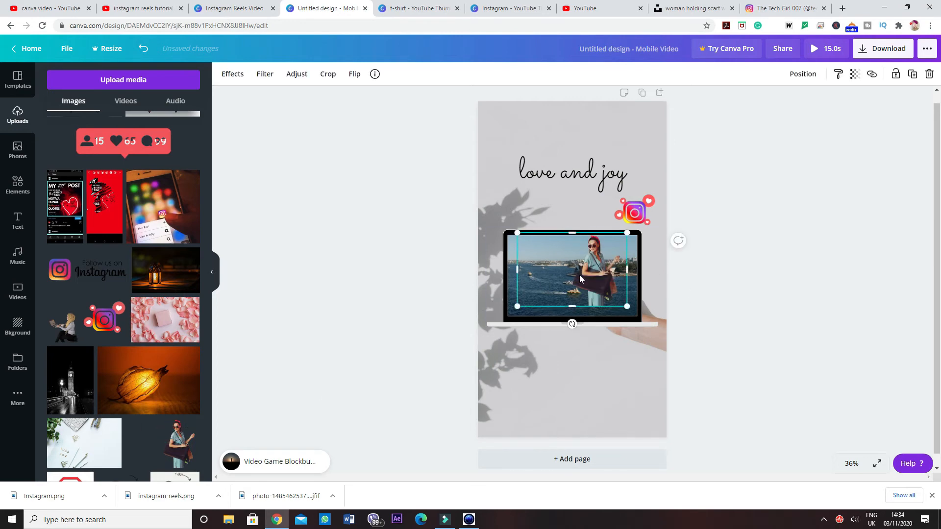
Step: Nudge the woman cutout right and slightly down so she overlaps the laptop frame's right edge
{"action": "key", "text": "Right"}
{"action": "key", "text": "Right"}
{"action": "key", "text": "Right"}
{"action": "key", "text": "Right"}
{"action": "key", "text": "Right"}
{"action": "key", "text": "Right"}
{"action": "key", "text": "Right"}
{"action": "key", "text": "Right"}
{"action": "key", "text": "Right"}
{"action": "key", "text": "Right"}
{"action": "key", "text": "Right"}
{"action": "key", "text": "Right"}
{"action": "key", "text": "Right"}
{"action": "key", "text": "Right"}
{"action": "key", "text": "Right"}
{"action": "key", "text": "Right"}
{"action": "key", "text": "Right"}
{"action": "key", "text": "Right"}
{"action": "key", "text": "Right"}
{"action": "key", "text": "Right"}
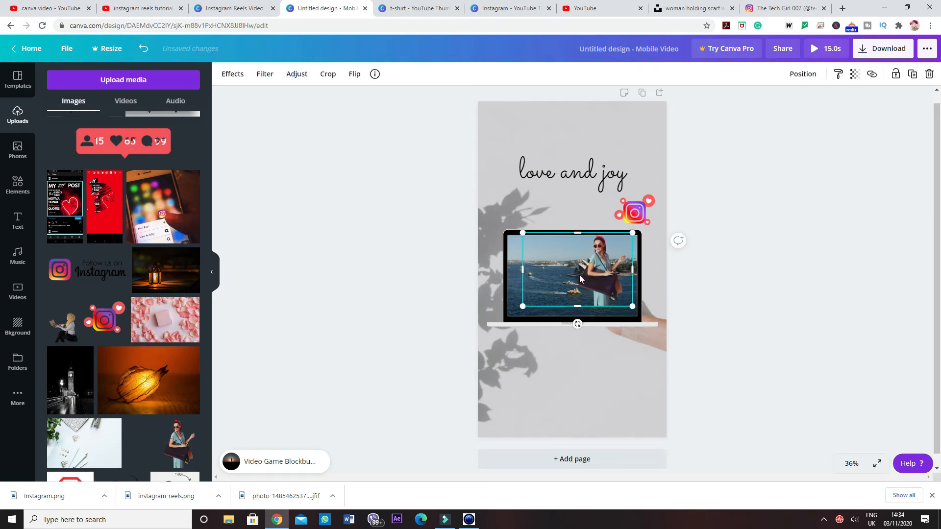
{"action": "key", "text": "Right"}
{"action": "key", "text": "Right"}
{"action": "key", "text": "Right"}
{"action": "key", "text": "Right"}
{"action": "key", "text": "Right"}
{"action": "key", "text": "Right"}
{"action": "key", "text": "Right"}
{"action": "key", "text": "Right"}
{"action": "key", "text": "Right"}
{"action": "key", "text": "Right"}
{"action": "key", "text": "Right"}
{"action": "key", "text": "Right"}
{"action": "key", "text": "Right"}
{"action": "key", "text": "Right"}
{"action": "key", "text": "Right"}
{"action": "key", "text": "Right"}
{"action": "key", "text": "Right"}
{"action": "key", "text": "Right"}
{"action": "key", "text": "Right"}
{"action": "key", "text": "Right"}
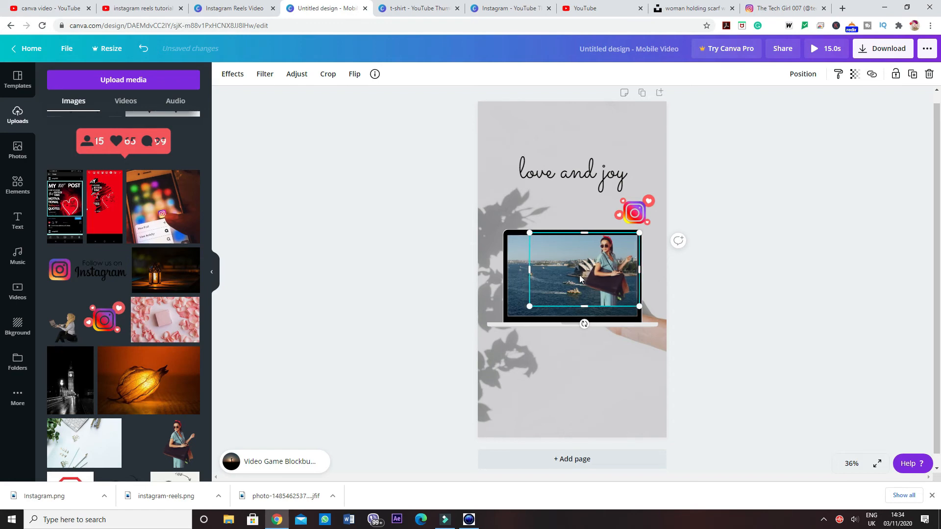
{"action": "key", "text": "Right"}
{"action": "key", "text": "Right"}
{"action": "key", "text": "Right"}
{"action": "key", "text": "Right"}
{"action": "key", "text": "Right"}
{"action": "key", "text": "Right"}
{"action": "key", "text": "Right"}
{"action": "key", "text": "Right"}
{"action": "key", "text": "Right"}
{"action": "key", "text": "Right"}
{"action": "key", "text": "Right"}
{"action": "key", "text": "Right"}
{"action": "key", "text": "Right"}
{"action": "key", "text": "Right"}
{"action": "key", "text": "Right"}
{"action": "key", "text": "Right"}
{"action": "key", "text": "Right"}
{"action": "key", "text": "Right"}
{"action": "key", "text": "Right"}
{"action": "key", "text": "Right"}
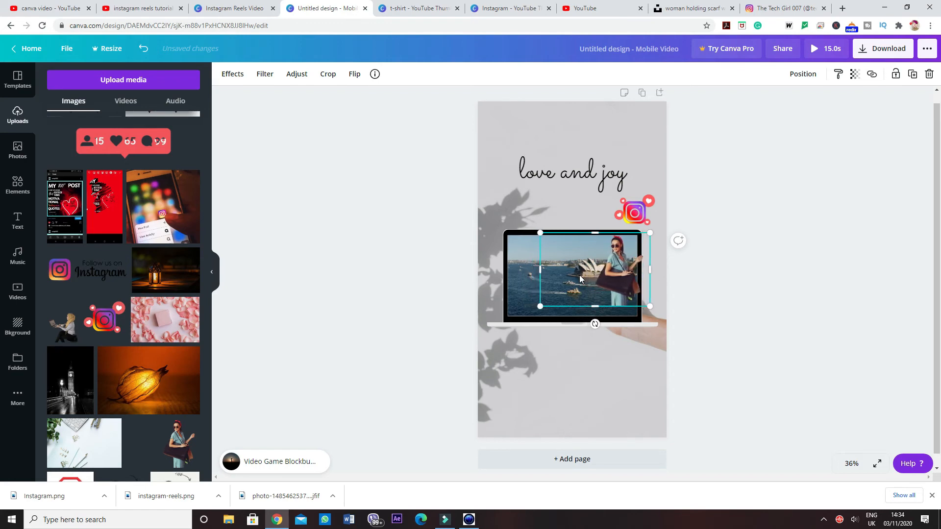
{"action": "key", "text": "Right"}
{"action": "key", "text": "Right"}
{"action": "key", "text": "Right"}
{"action": "key", "text": "Right"}
{"action": "key", "text": "Right"}
{"action": "key", "text": "Right"}
{"action": "key", "text": "Right"}
{"action": "key", "text": "Right"}
{"action": "key", "text": "Right"}
{"action": "key", "text": "Right"}
{"action": "key", "text": "Right"}
{"action": "key", "text": "Right"}
{"action": "key", "text": "Right"}
{"action": "key", "text": "Right"}
{"action": "key", "text": "Right"}
{"action": "key", "text": "Right"}
{"action": "key", "text": "Down"}
{"action": "key", "text": "Down"}
{"action": "key", "text": "Down"}
{"action": "key", "text": "Down"}
{"action": "key", "text": "Down"}
{"action": "key", "text": "Down"}
{"action": "key", "text": "Down"}
{"action": "key", "text": "Down"}
{"action": "key", "text": "Down"}
{"action": "key", "text": "Down"}
{"action": "key", "text": "Down"}
{"action": "key", "text": "Down"}
{"action": "key", "text": "Down"}
{"action": "key", "text": "Down"}
{"action": "key", "text": "Down"}
{"action": "key", "text": "Down"}
{"action": "key", "text": "Down"}
{"action": "key", "text": "Down"}
{"action": "key", "text": "Down"}
{"action": "key", "text": "Down"}
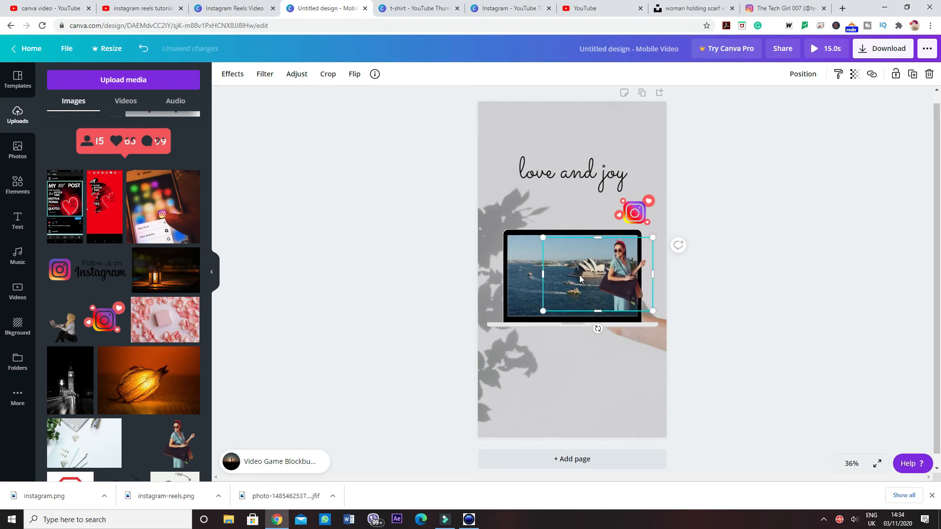
{"action": "key", "text": "Down"}
{"action": "key", "text": "Down"}
{"action": "key", "text": "Down"}
{"action": "key", "text": "Down"}
{"action": "key", "text": "Down"}
{"action": "key", "text": "Down"}
{"action": "key", "text": "Down"}
{"action": "key", "text": "Down"}
{"action": "key", "text": "Down"}
{"action": "key", "text": "Down"}
{"action": "key", "text": "Down"}
{"action": "key", "text": "Down"}
{"action": "key", "text": "Down"}
{"action": "key", "text": "Down"}
{"action": "key", "text": "Down"}
{"action": "key", "text": "Down"}
{"action": "key", "text": "Down"}
{"action": "key", "text": "Down"}
{"action": "key", "text": "Down"}
{"action": "key", "text": "Down"}
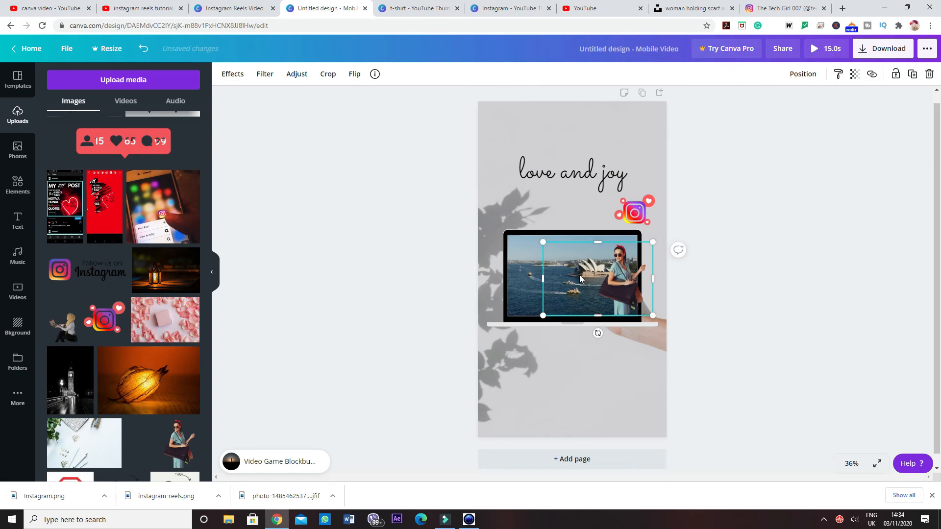
{"action": "key", "text": "Right"}
{"action": "key", "text": "Right"}
{"action": "key", "text": "Right"}
{"action": "key", "text": "Right"}
{"action": "key", "text": "Right"}
{"action": "key", "text": "Right"}
{"action": "key", "text": "Right"}
{"action": "key", "text": "Right"}
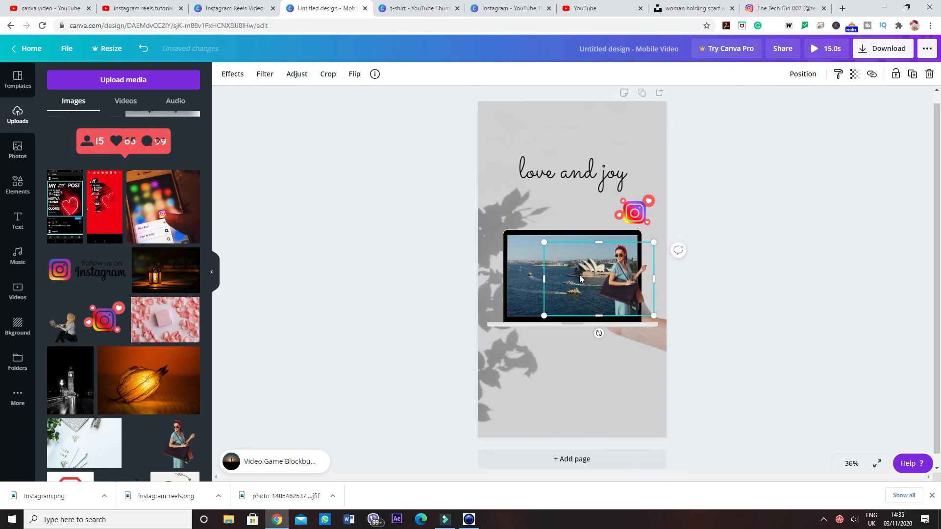
{"action": "key", "text": "Right"}
{"action": "key", "text": "Right"}
{"action": "key", "text": "Right"}
{"action": "key", "text": "Right"}
{"action": "key", "text": "Right"}
{"action": "key", "text": "Right"}
{"action": "key", "text": "Right"}
{"action": "key", "text": "Right"}
{"action": "key", "text": "Right"}
{"action": "key", "text": "Right"}
{"action": "key", "text": "Right"}
{"action": "key", "text": "Right"}
{"action": "key", "text": "Right"}
{"action": "key", "text": "Right"}
{"action": "key", "text": "Right"}
{"action": "key", "text": "Right"}
{"action": "key", "text": "Right"}
{"action": "key", "text": "Right"}
{"action": "key", "text": "Right"}
{"action": "key", "text": "Right"}
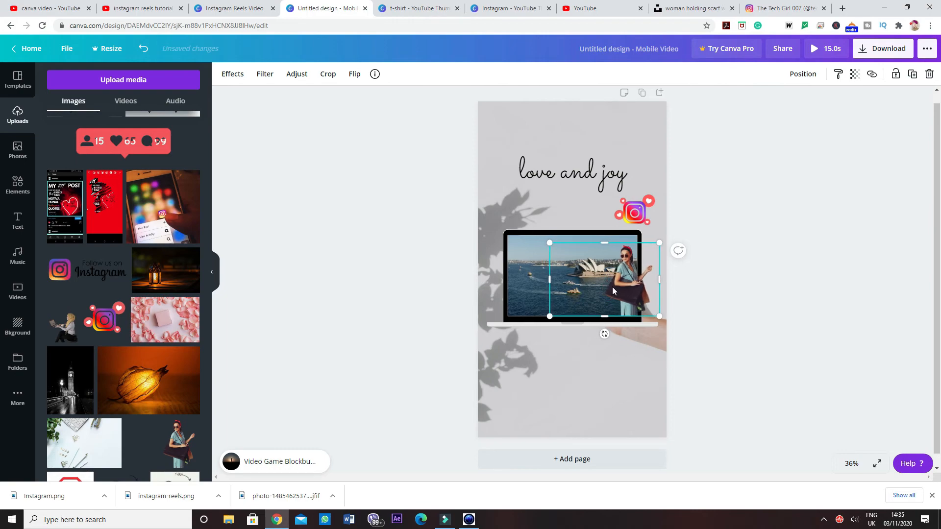
{"action": "left_click", "coordinate": [621, 381]}
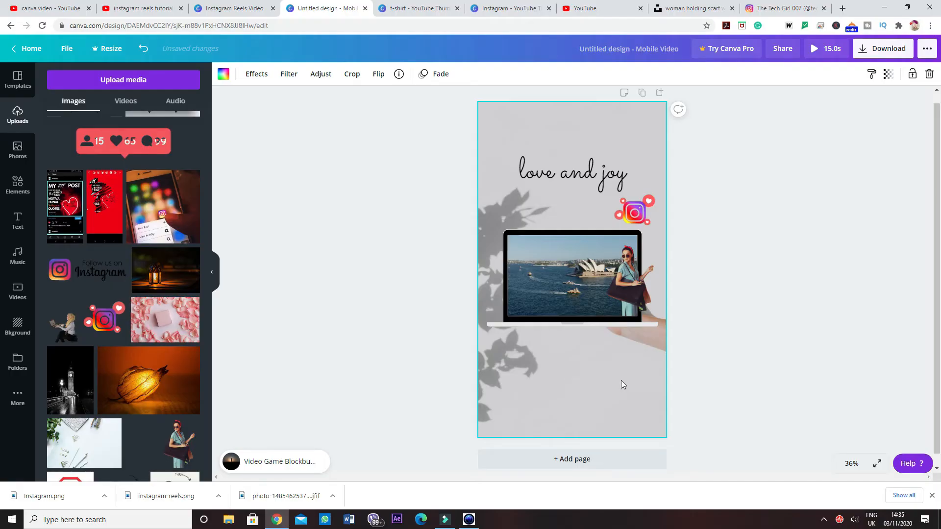
Step: Try flipping the woman cutout horizontally and deselect it
{"action": "left_click", "coordinate": [632, 282]}
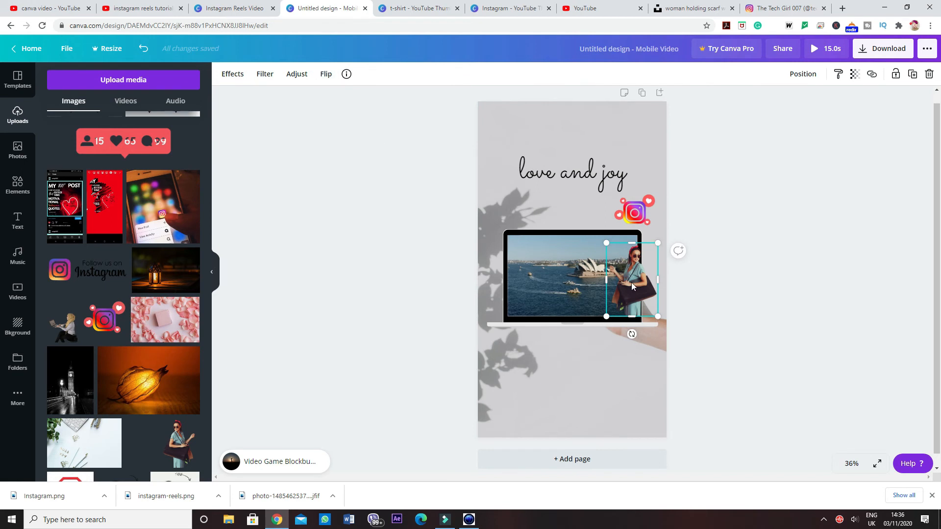
{"action": "left_click", "coordinate": [317, 73]}
{"action": "left_click", "coordinate": [348, 100]}
{"action": "left_click", "coordinate": [345, 101]}
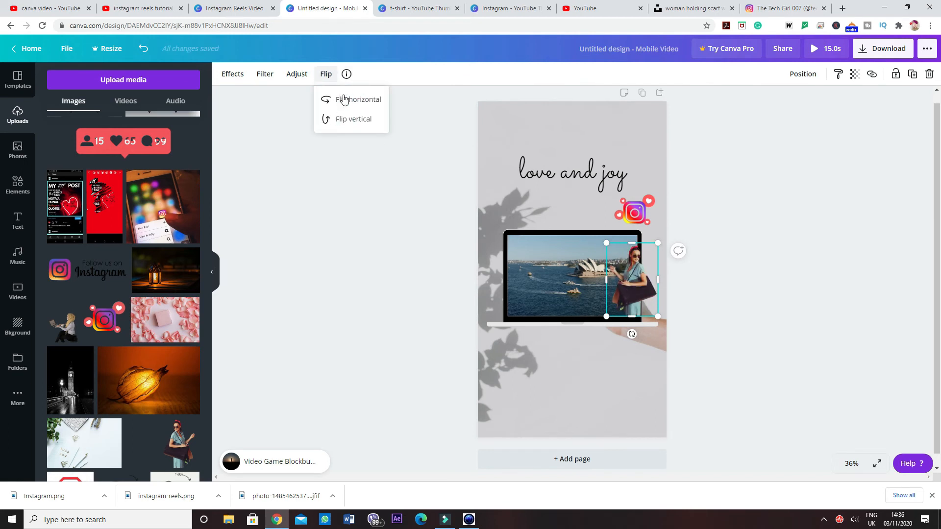
{"action": "left_click", "coordinate": [344, 99]}
{"action": "left_click", "coordinate": [344, 100]}
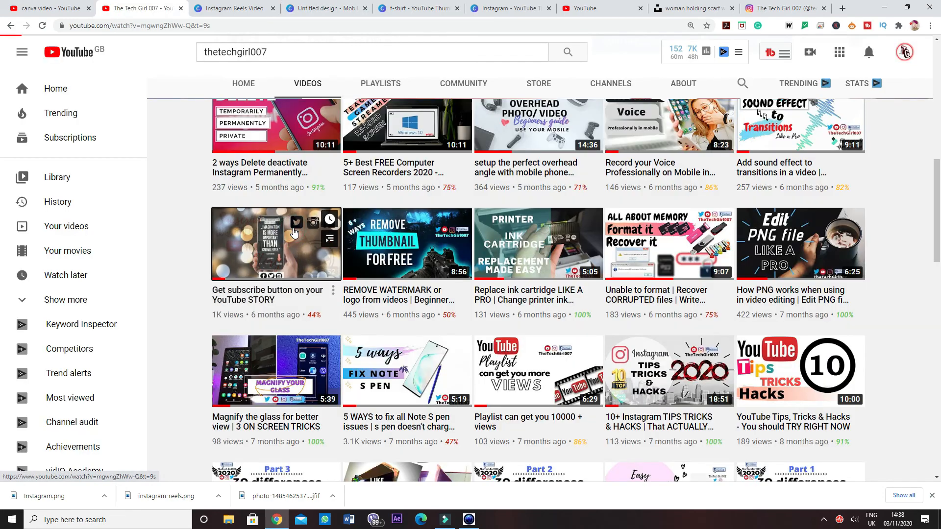
{"action": "left_click", "coordinate": [294, 231]}
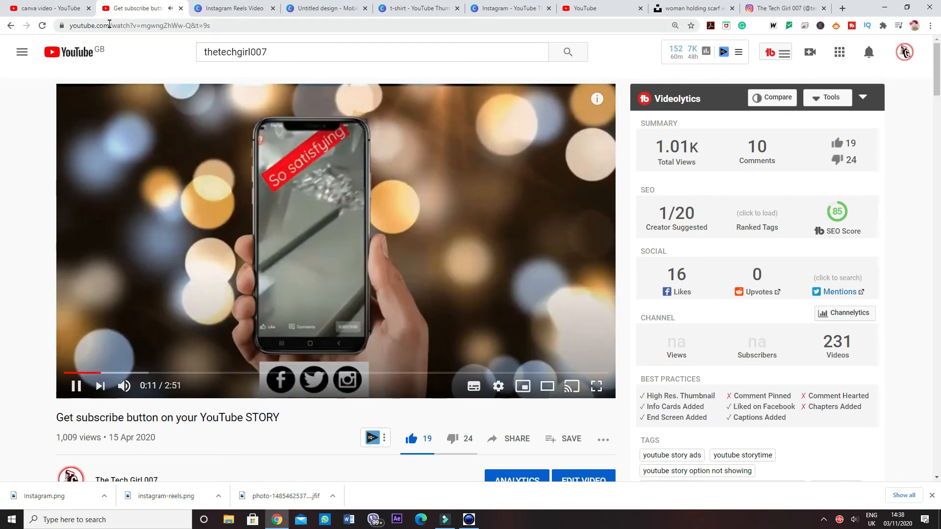
Step: Copy the web address of the YouTube video "Get subscribe button on your YouTube STORY"
{"action": "left_click", "coordinate": [109, 27]}
{"action": "key", "text": "ctrl+c"}
{"action": "right_click", "coordinate": [108, 27]}
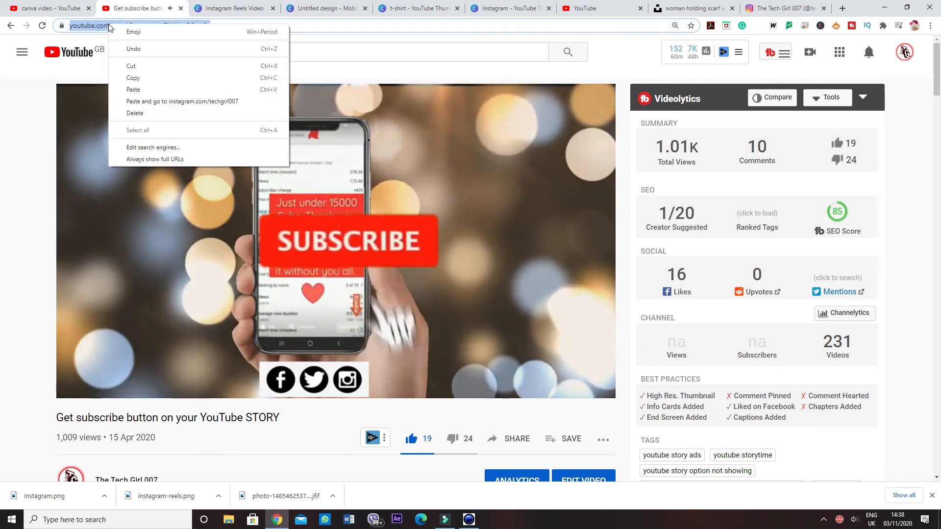
{"action": "left_click", "coordinate": [148, 78]}
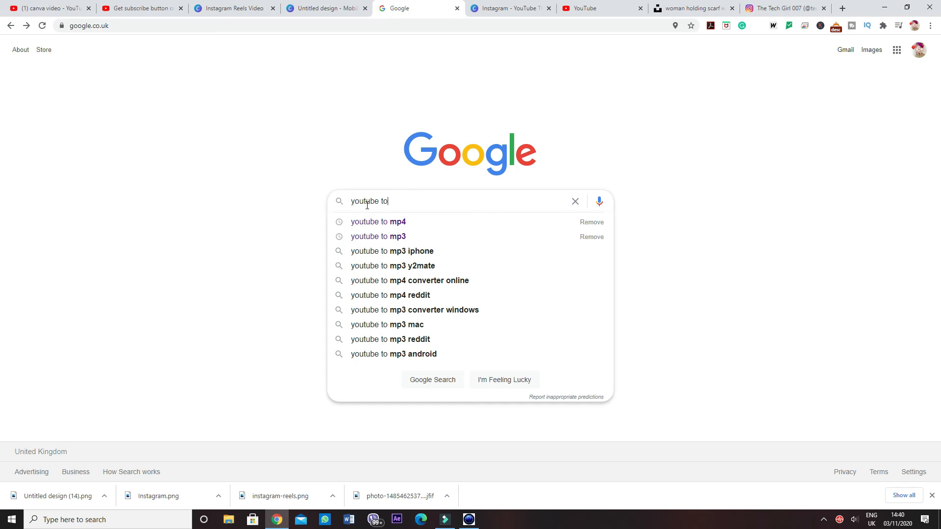
Step: Search Google for "youtube to mp4"
{"action": "type", "text": "m"}
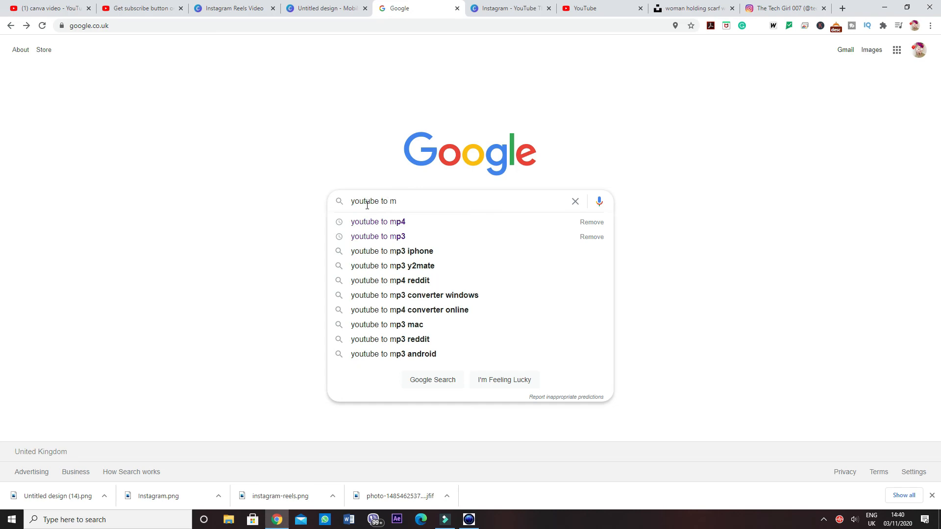
{"action": "type", "text": "p4"}
{"action": "key", "text": "Return"}
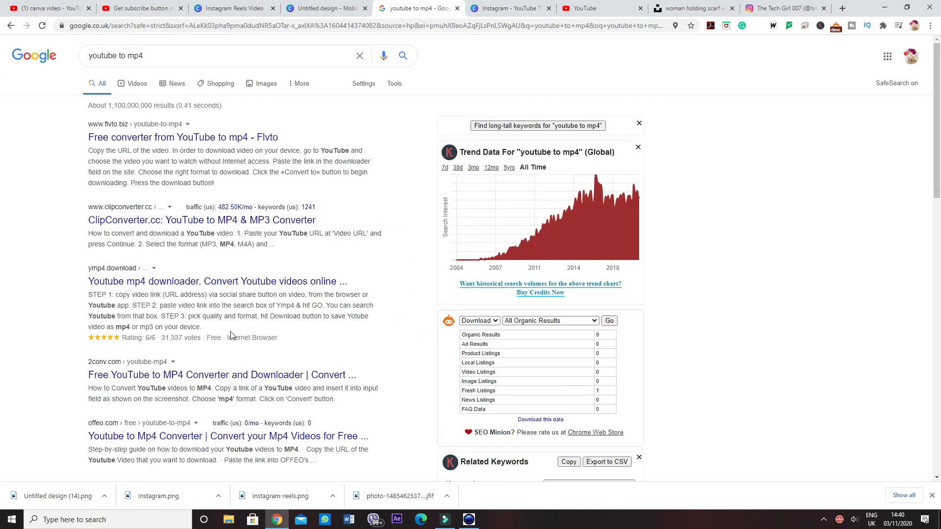
Step: Paste the copied YouTube link into the Flvto online converter and start converting the video to MP4
{"action": "left_click", "coordinate": [222, 375]}
{"action": "right_click", "coordinate": [390, 202]}
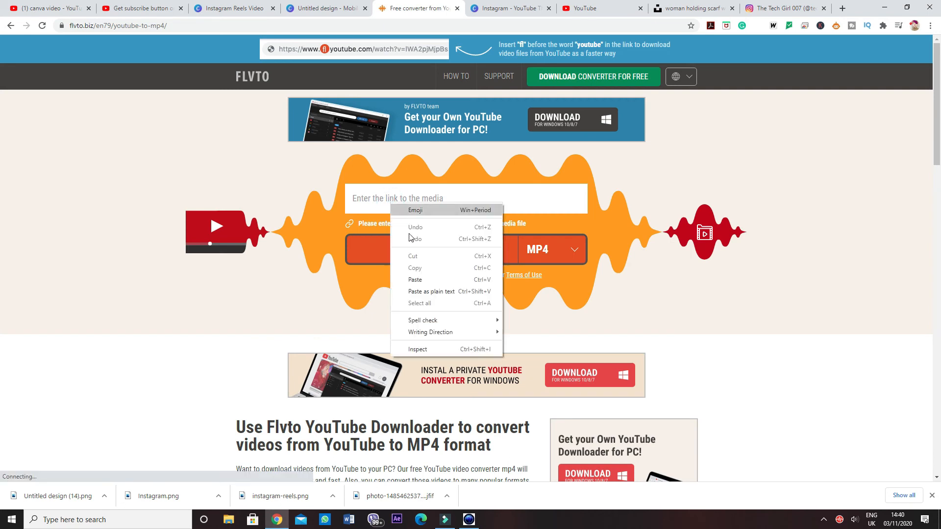
{"action": "left_click", "coordinate": [415, 280]}
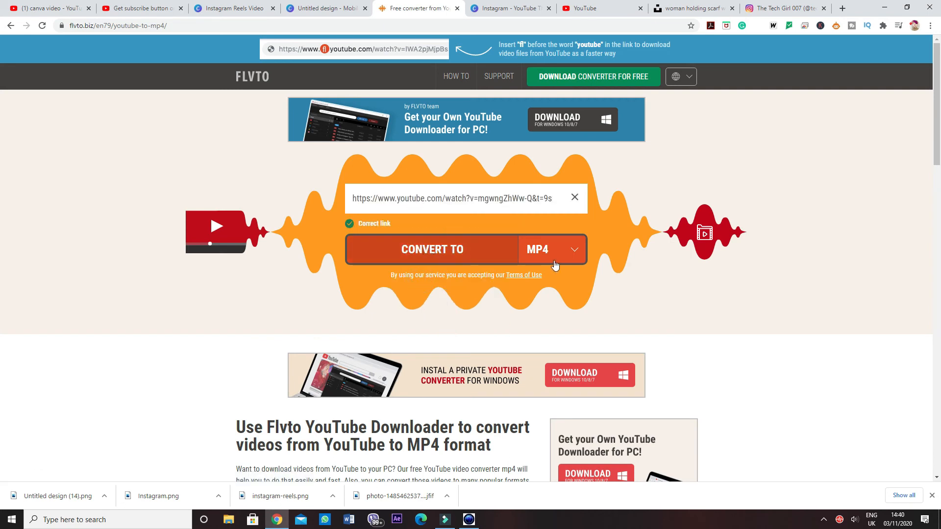
{"action": "left_click", "coordinate": [428, 251]}
{"action": "left_click", "coordinate": [578, 258]}
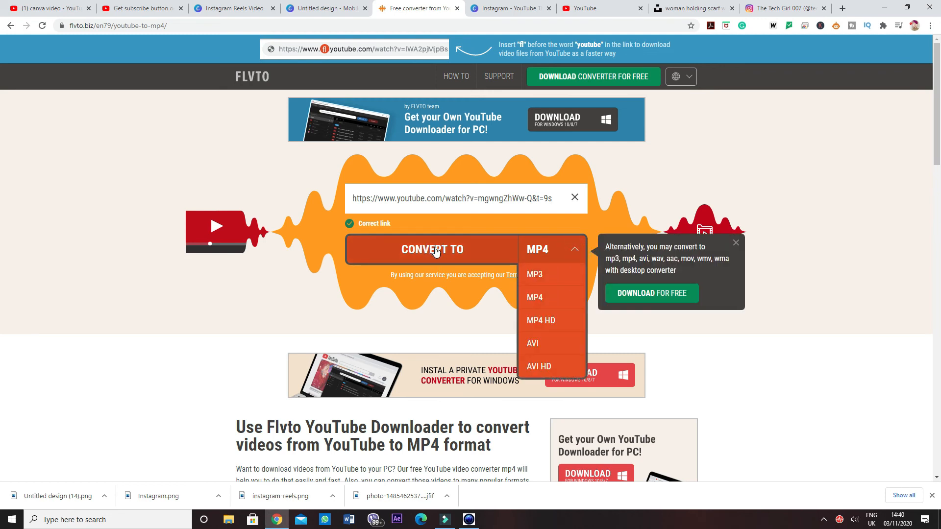
{"action": "left_click", "coordinate": [465, 253]}
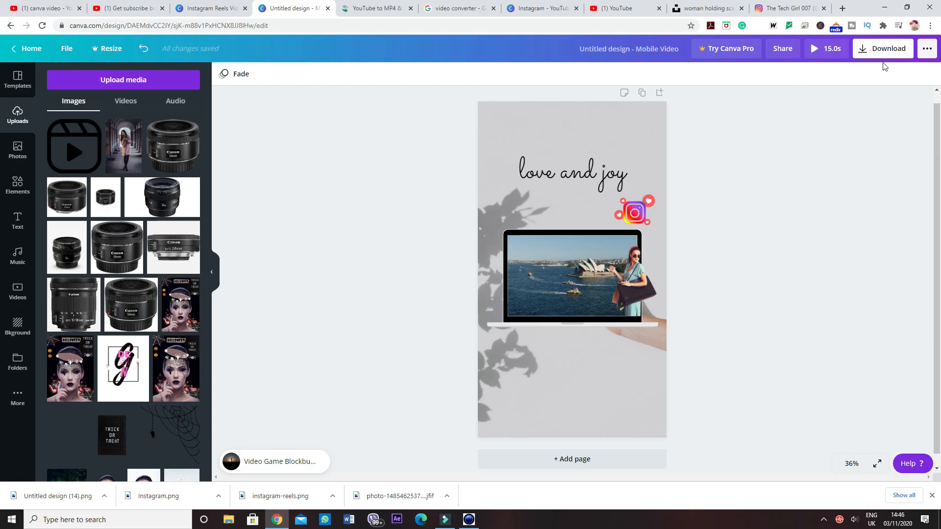
Step: Return to the Canva mobile video design, play its 15-second preview, and close the preview
{"action": "left_click", "coordinate": [817, 48]}
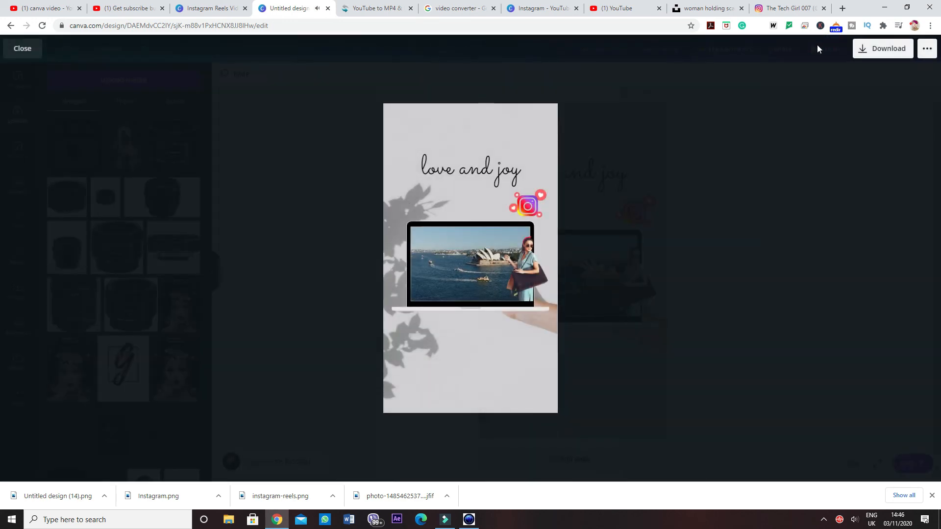
{"action": "mouse_move", "coordinate": [437, 269]}
{"action": "left_click", "coordinate": [525, 93]}
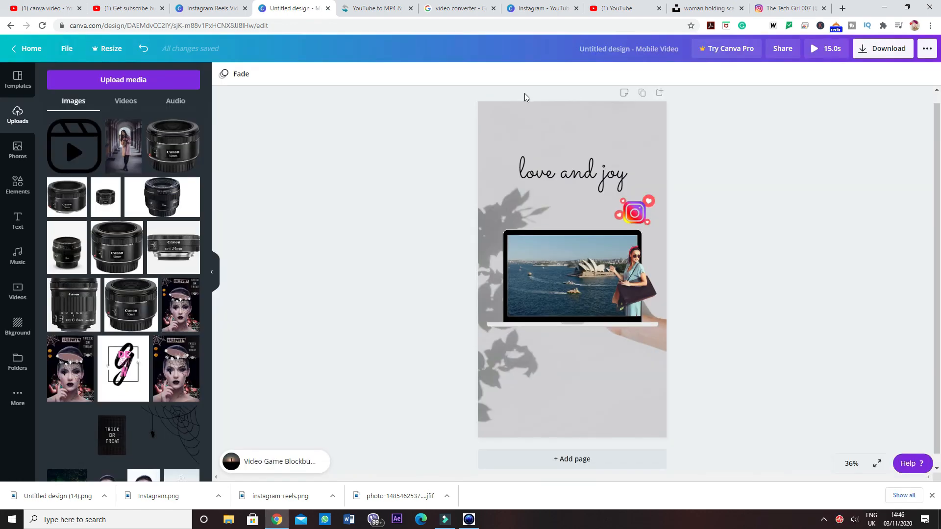
Step: Download the finished mobile video design with MP4 Video as the file type
{"action": "left_click", "coordinate": [861, 49]}
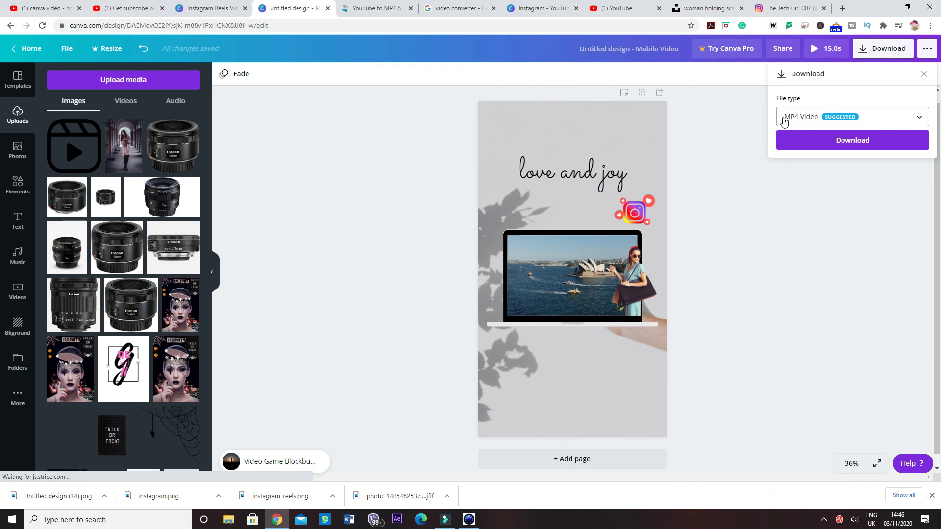
{"action": "left_click", "coordinate": [814, 122]}
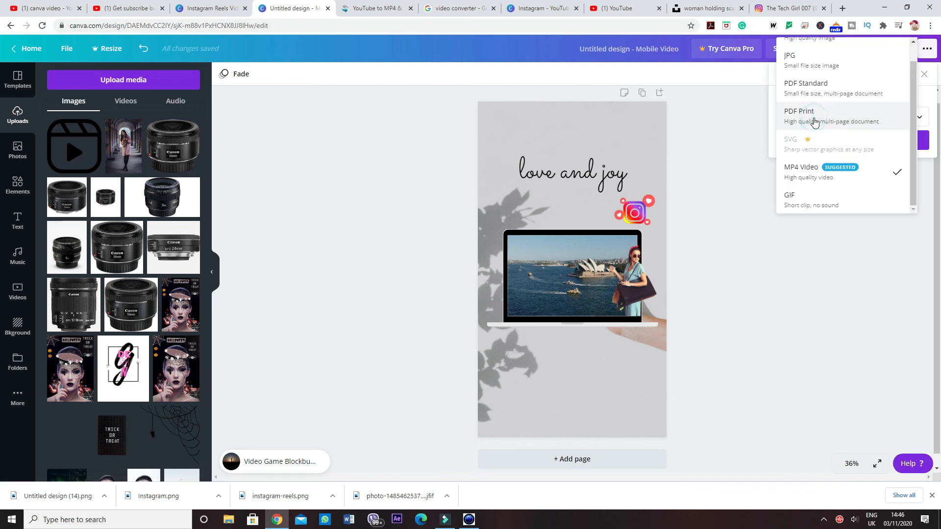
{"action": "left_click", "coordinate": [799, 175]}
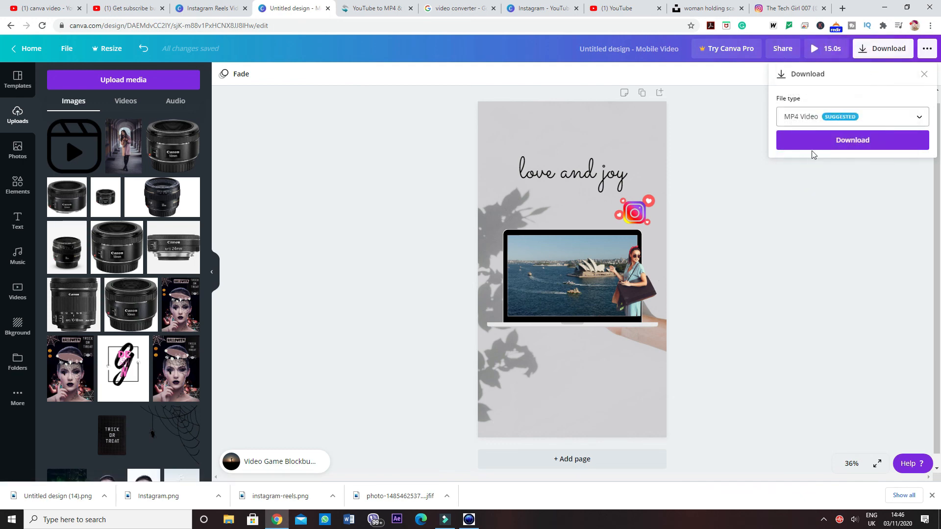
{"action": "left_click", "coordinate": [810, 142]}
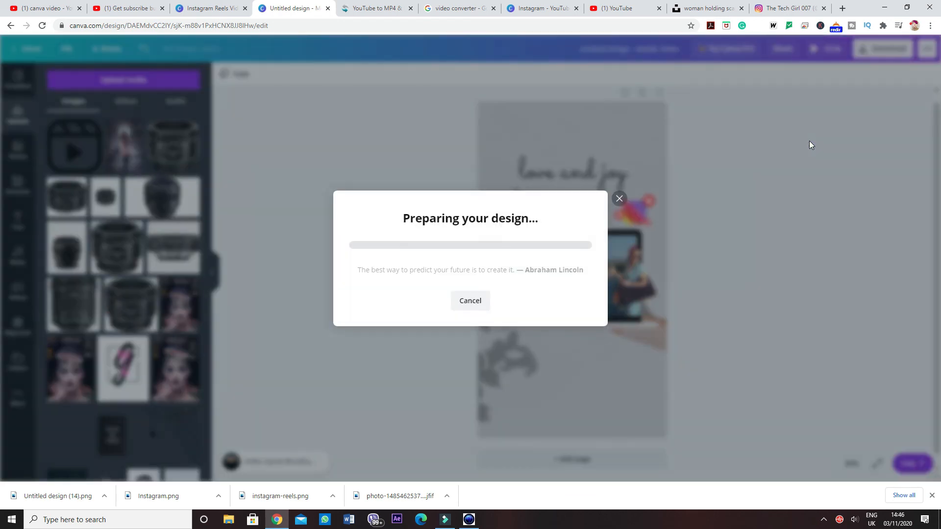